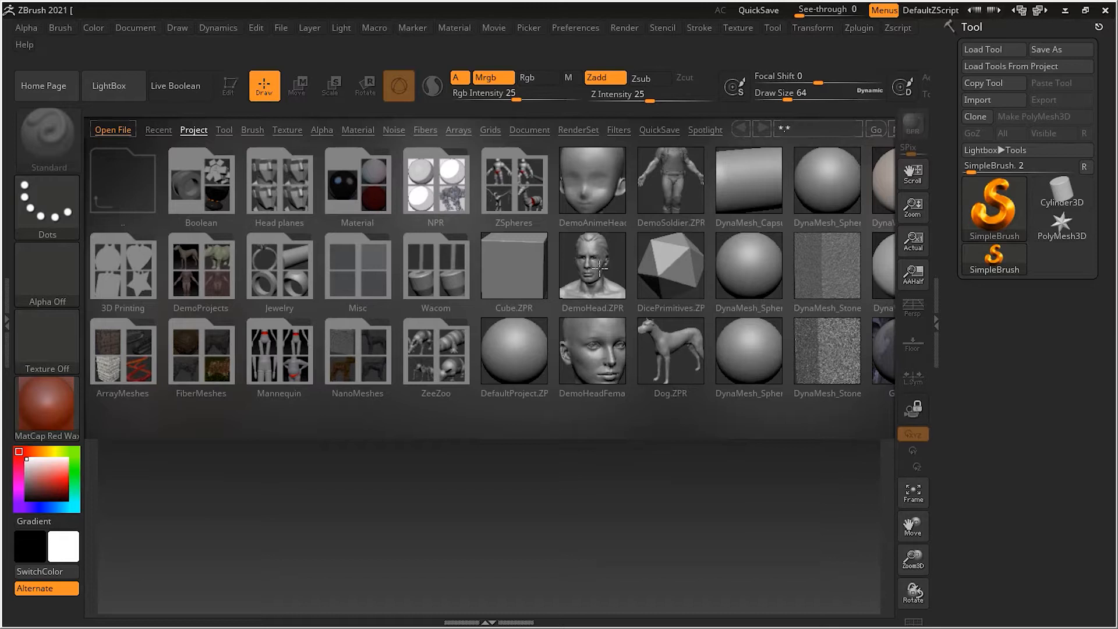
Load the Dog.ZPR project and view the whole dog model from its front side
{"action": "left_click", "coordinate": [676, 349]}
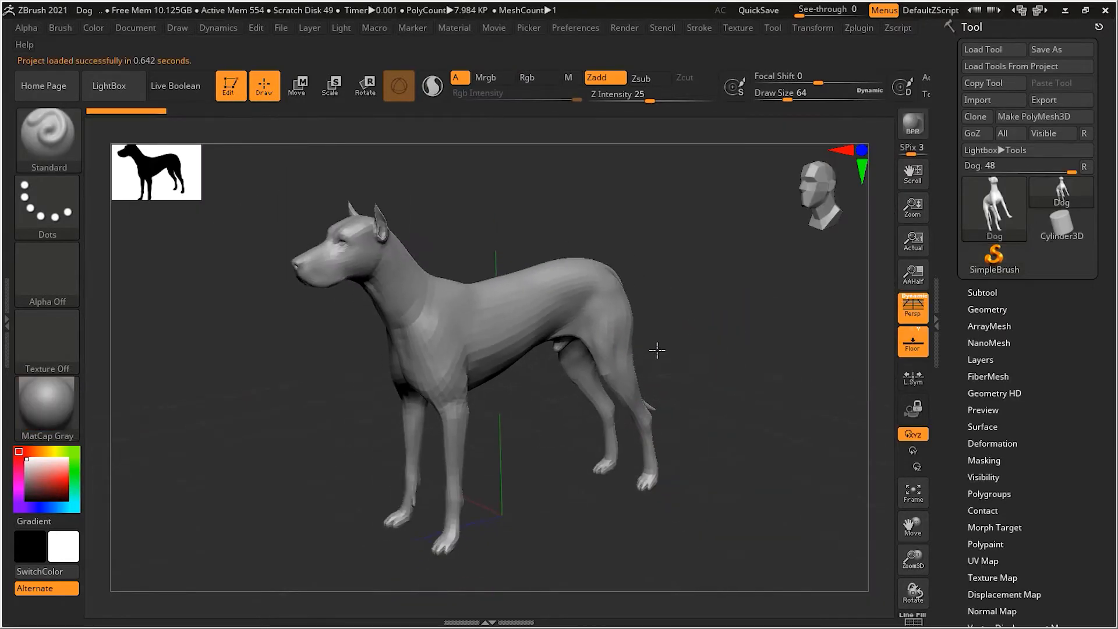
{"action": "right_click_drag", "start_coordinate": [657, 350], "coordinate": [587, 365], "text": "ctrl"}
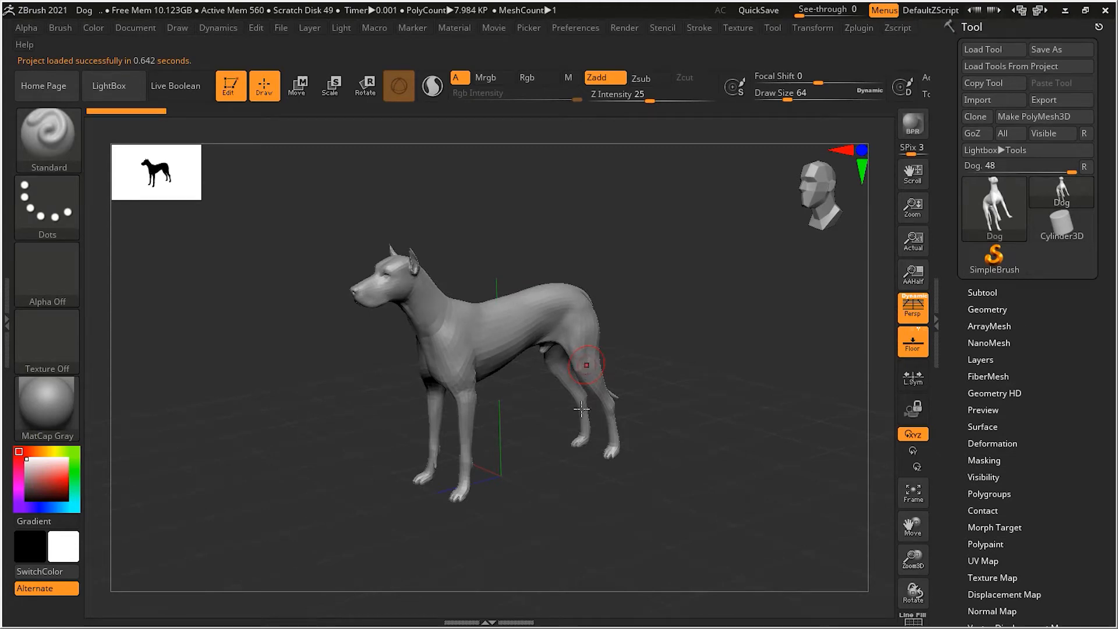
{"action": "right_click_drag", "start_coordinate": [544, 469], "coordinate": [688, 447]}
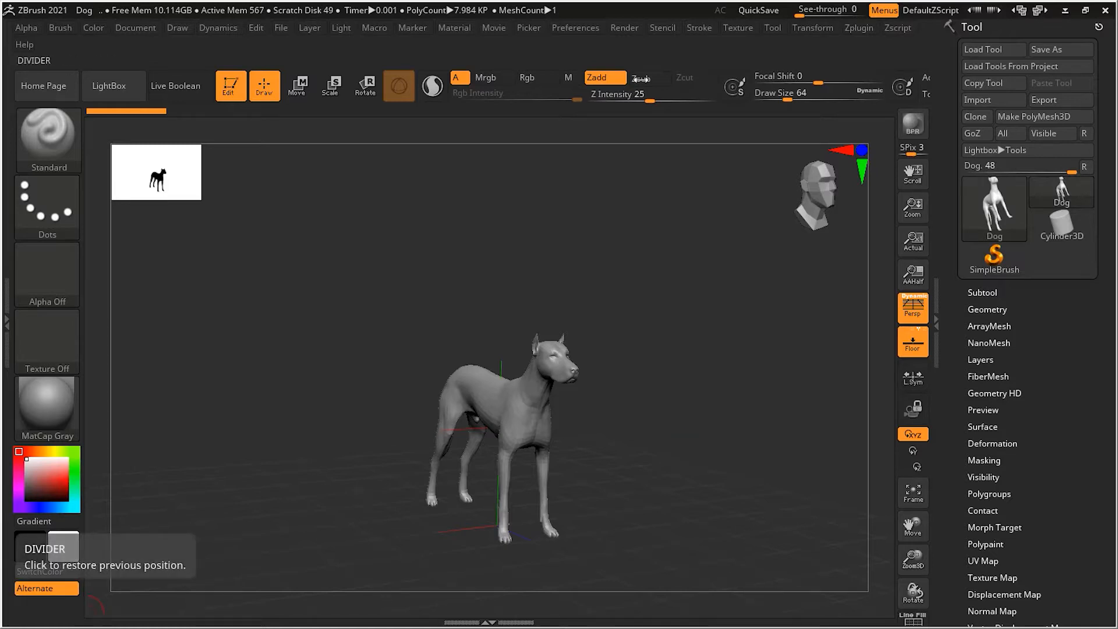
Dock the Zplugin palette with its Text 3D & Vector Shapes section expanded, and collapse the Tool palette's tray
{"action": "left_click", "coordinate": [855, 28]}
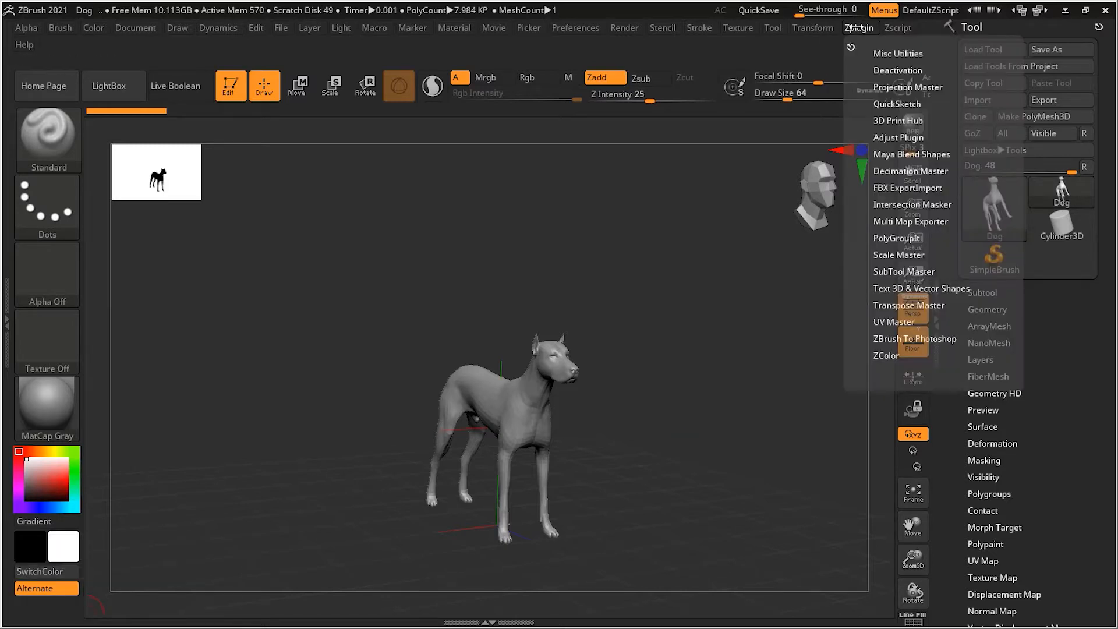
{"action": "left_click", "coordinate": [913, 288]}
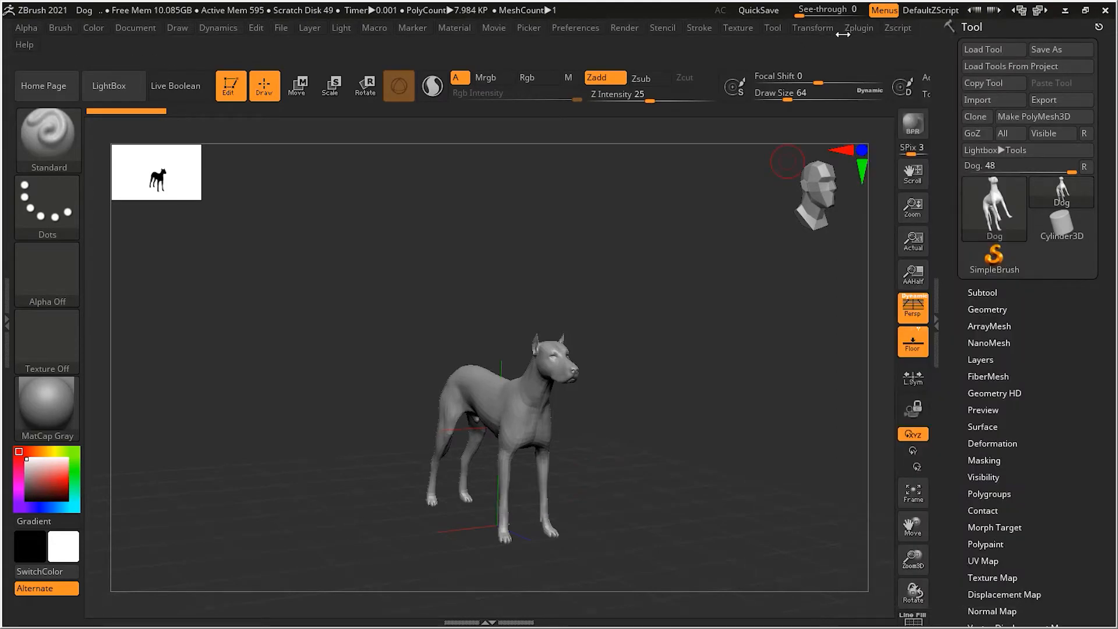
{"action": "left_click", "coordinate": [863, 34]}
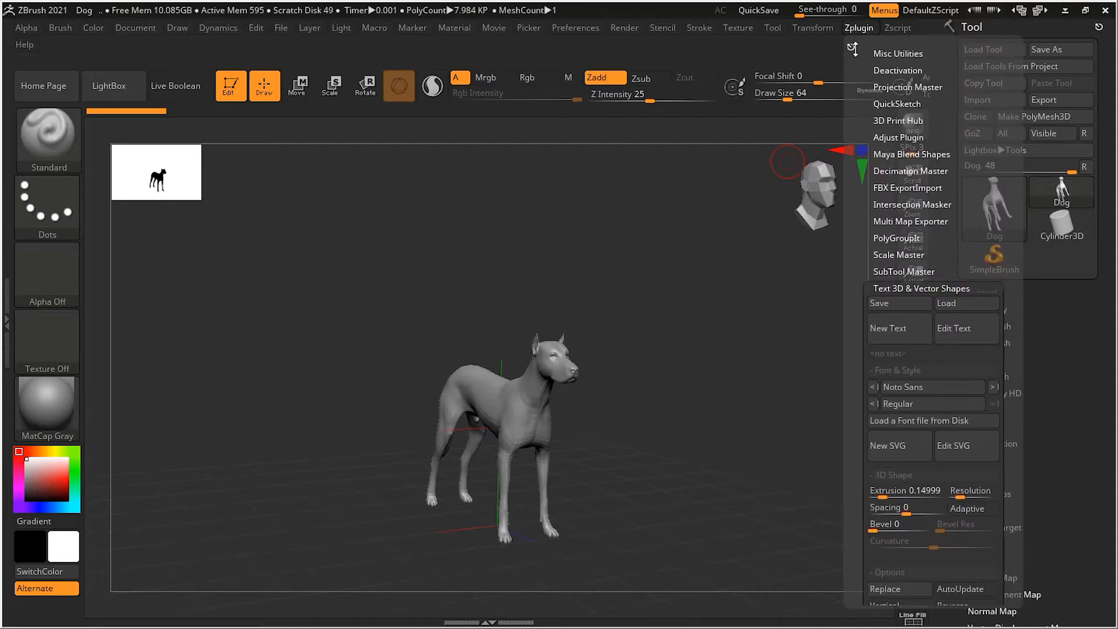
{"action": "left_click_drag", "start_coordinate": [851, 46], "coordinate": [17, 147]}
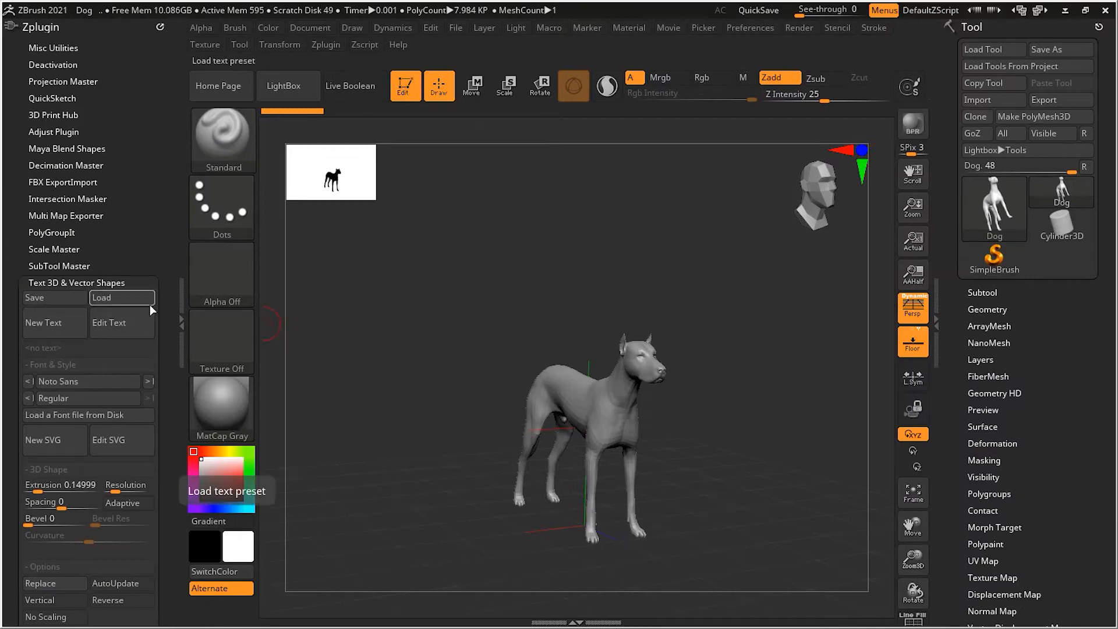
{"action": "scroll", "coordinate": [175, 385], "scroll_direction": "down", "scroll_amount": 5}
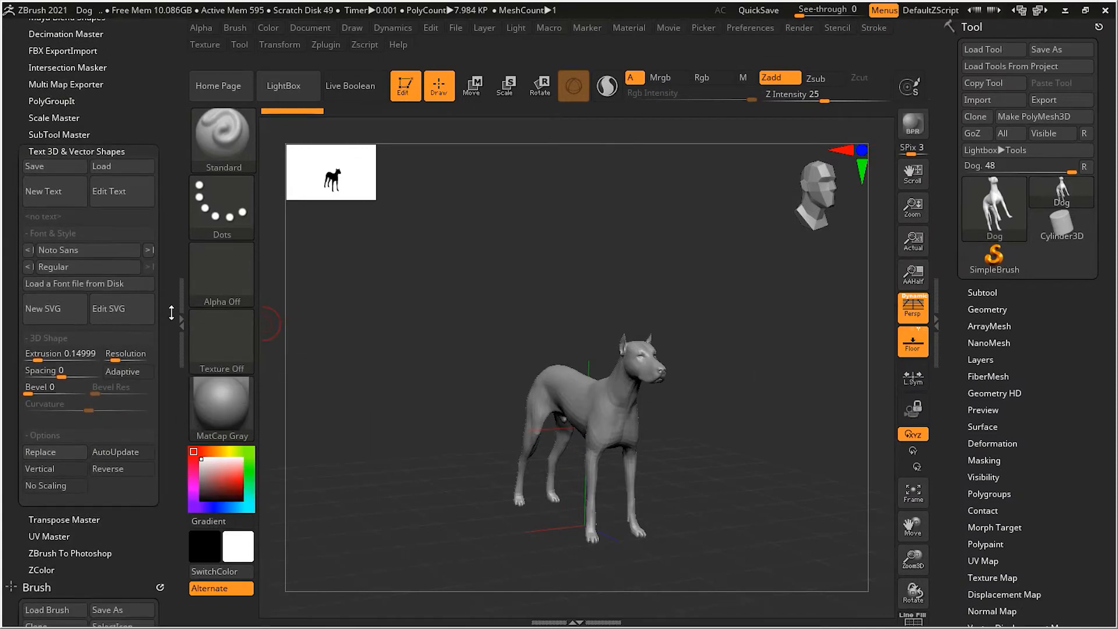
{"action": "mouse_move", "coordinate": [687, 315]}
{"action": "left_mouse_down"}
{"action": "mouse_move", "coordinate": [666, 274]}
{"action": "mouse_move", "coordinate": [690, 307]}
{"action": "left_mouse_up"}
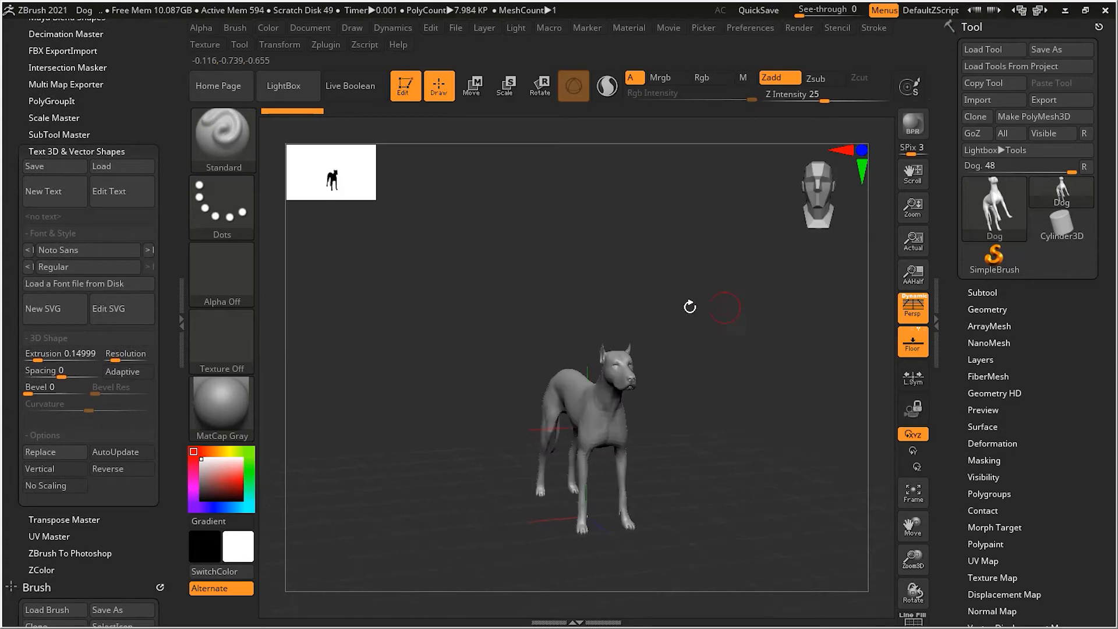
{"action": "left_click", "coordinate": [937, 344]}
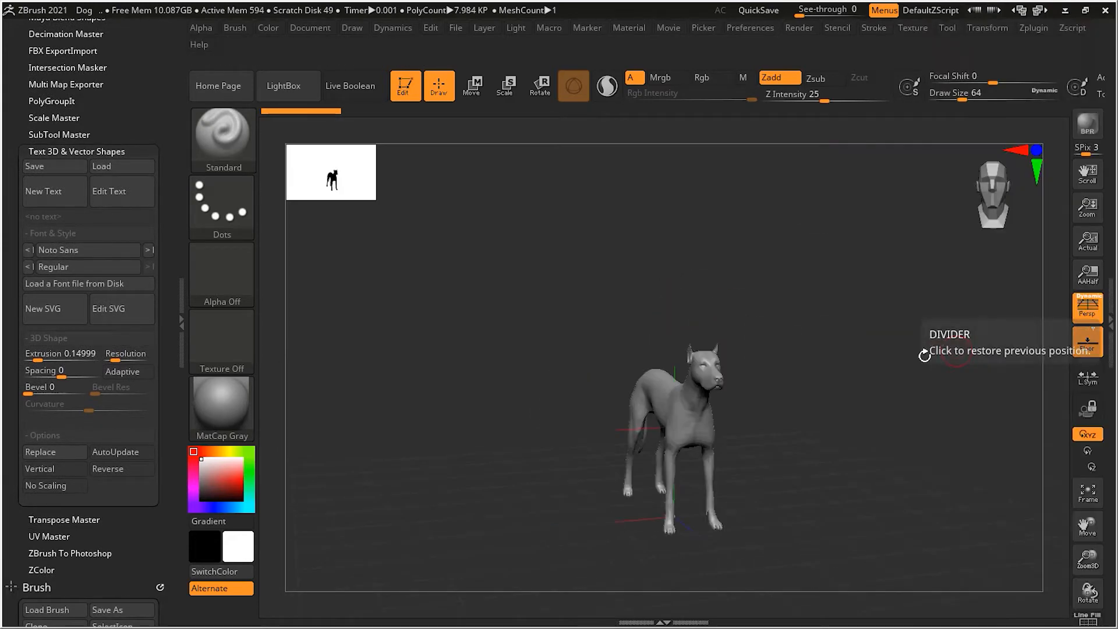
{"action": "left_click_drag", "start_coordinate": [842, 362], "coordinate": [826, 358], "text": "alt"}
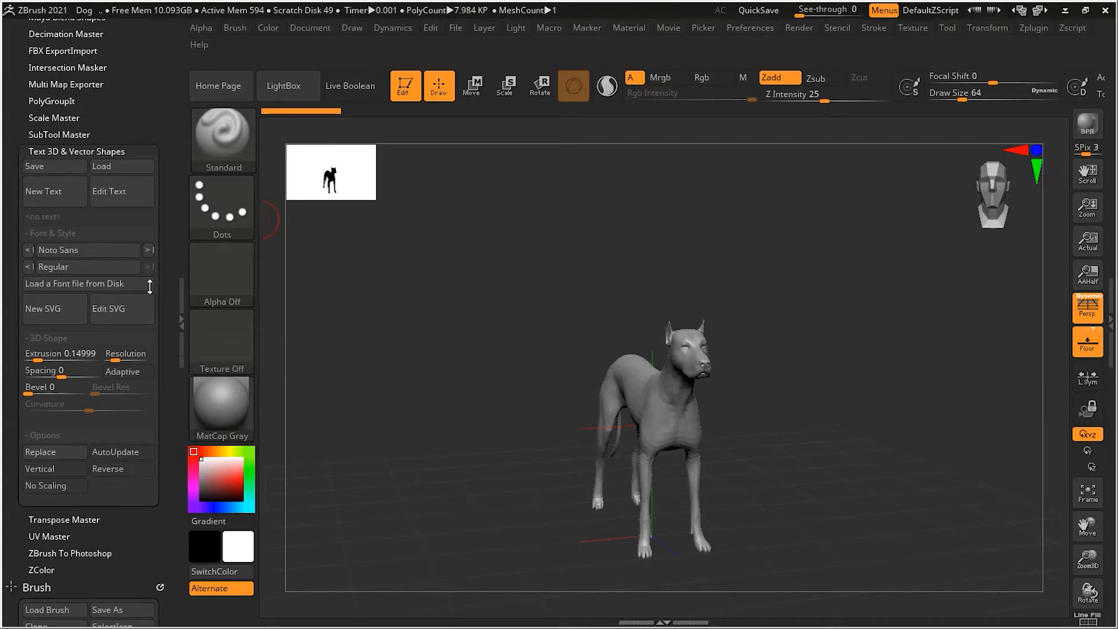
Create a new 3D text reading "The Dog Show" with the text plugin
{"action": "left_click", "coordinate": [57, 192]}
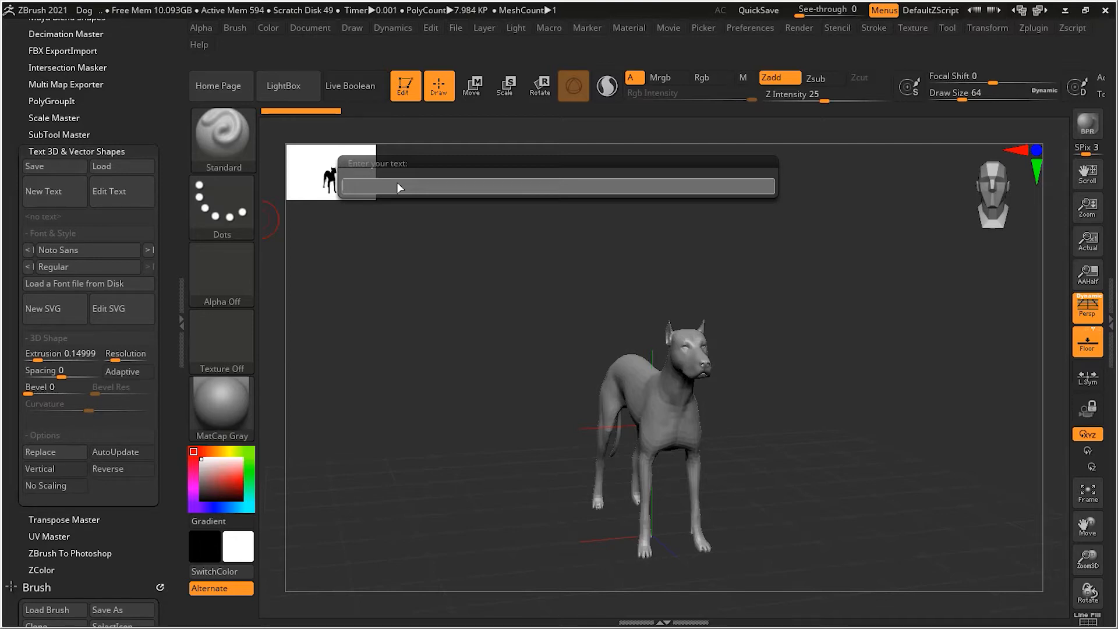
{"action": "key", "text": "shift"}
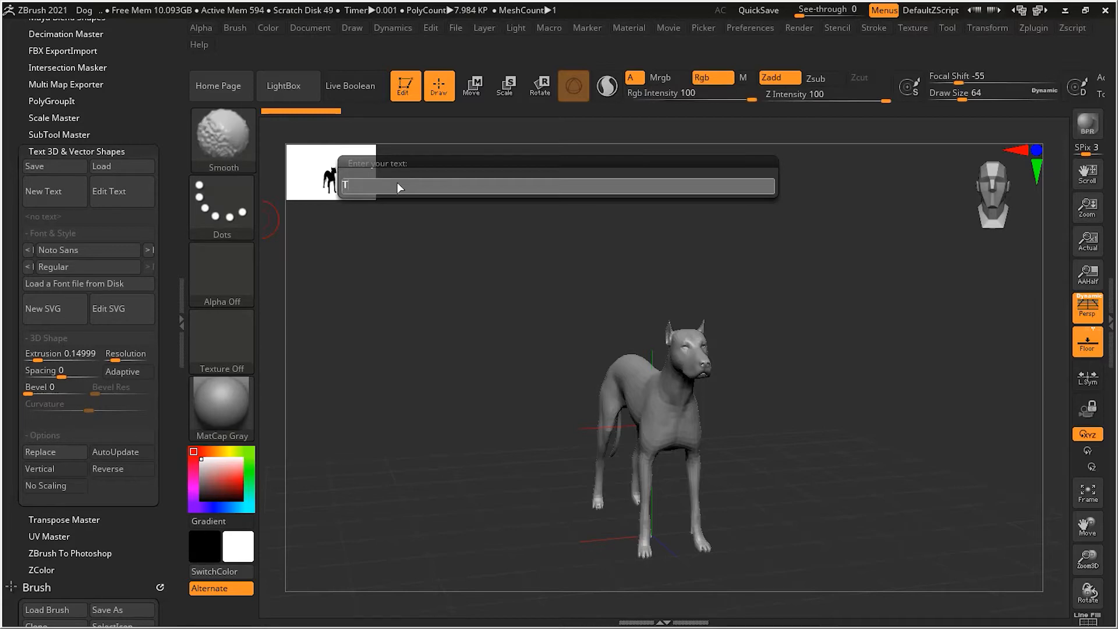
{"action": "type", "text": "H"}
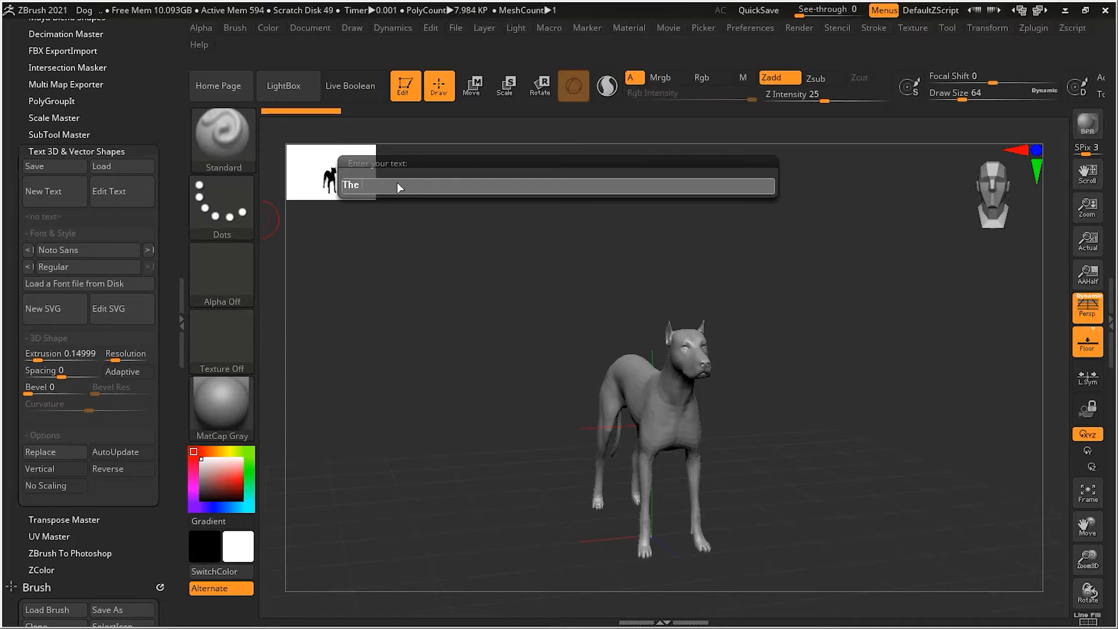
{"action": "type", "text": "e Dog S"}
{"action": "type", "text": "how"}
{"action": "key", "text": "Return"}
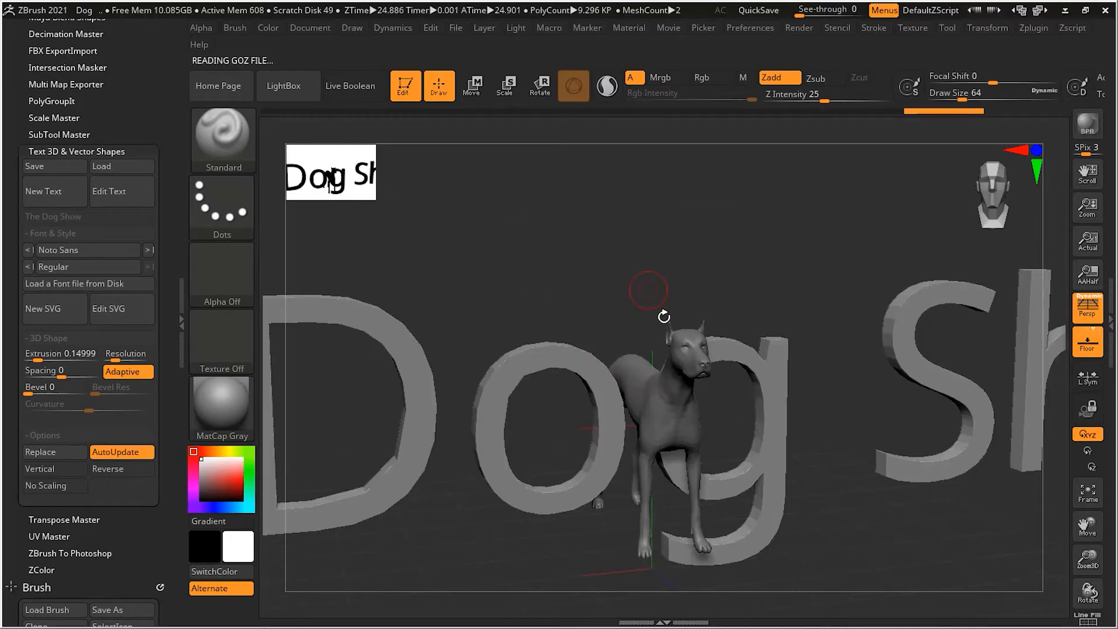
List the subtools with The Dog Show text selected and turn on Polyframe to display its polygroup colours
{"action": "right_click_drag", "start_coordinate": [756, 330], "coordinate": [559, 324], "text": "ctrl"}
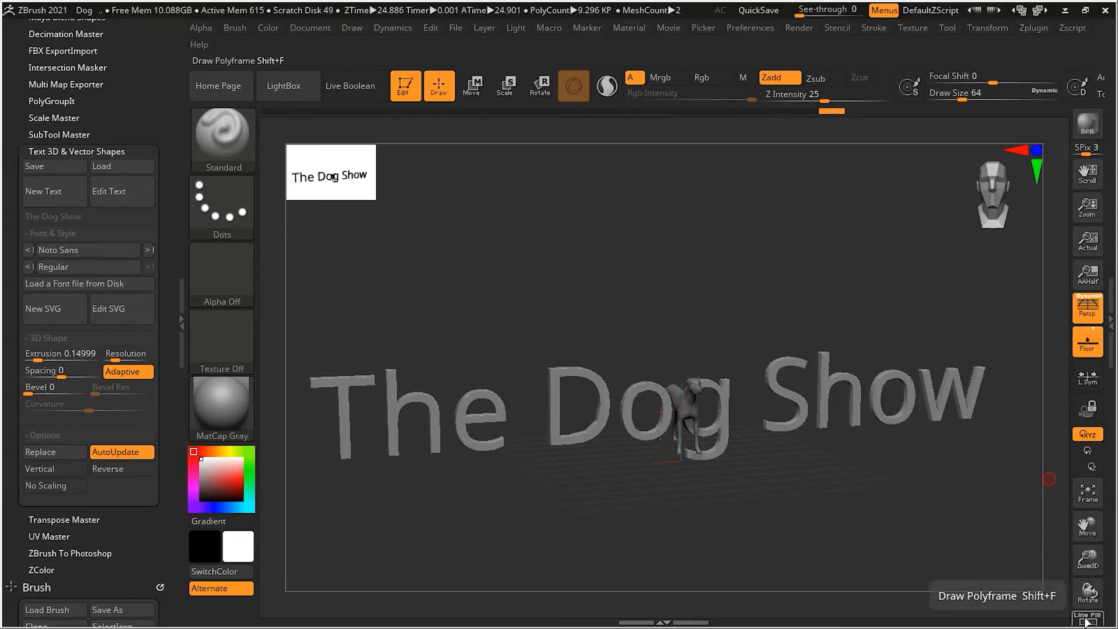
{"action": "left_click", "coordinate": [1110, 362]}
{"action": "double_click", "coordinate": [1110, 363]}
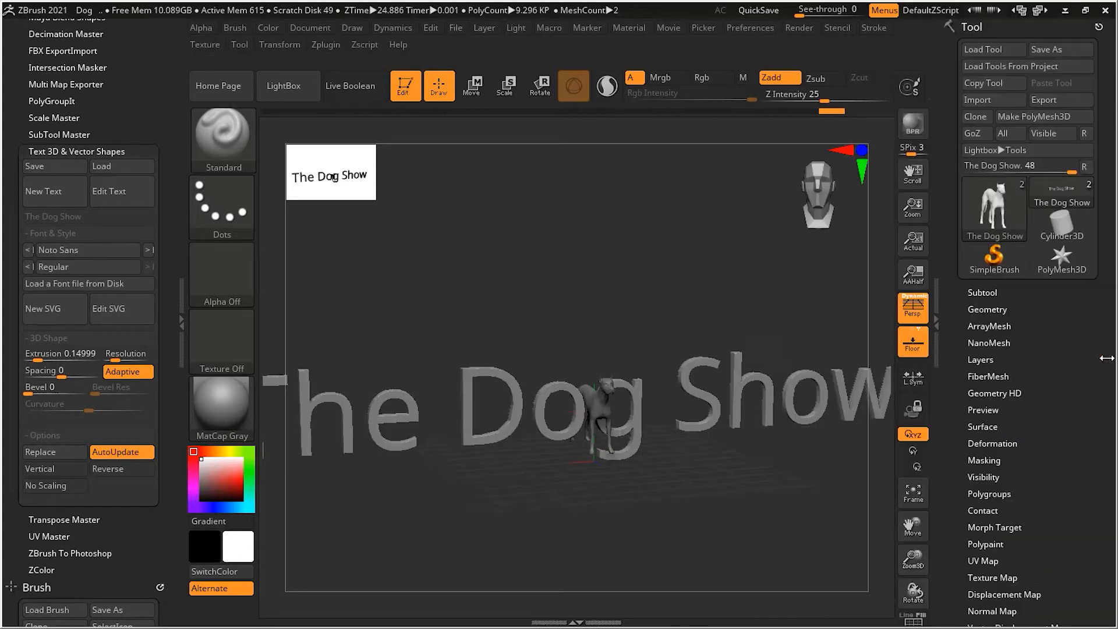
{"action": "left_click", "coordinate": [991, 293]}
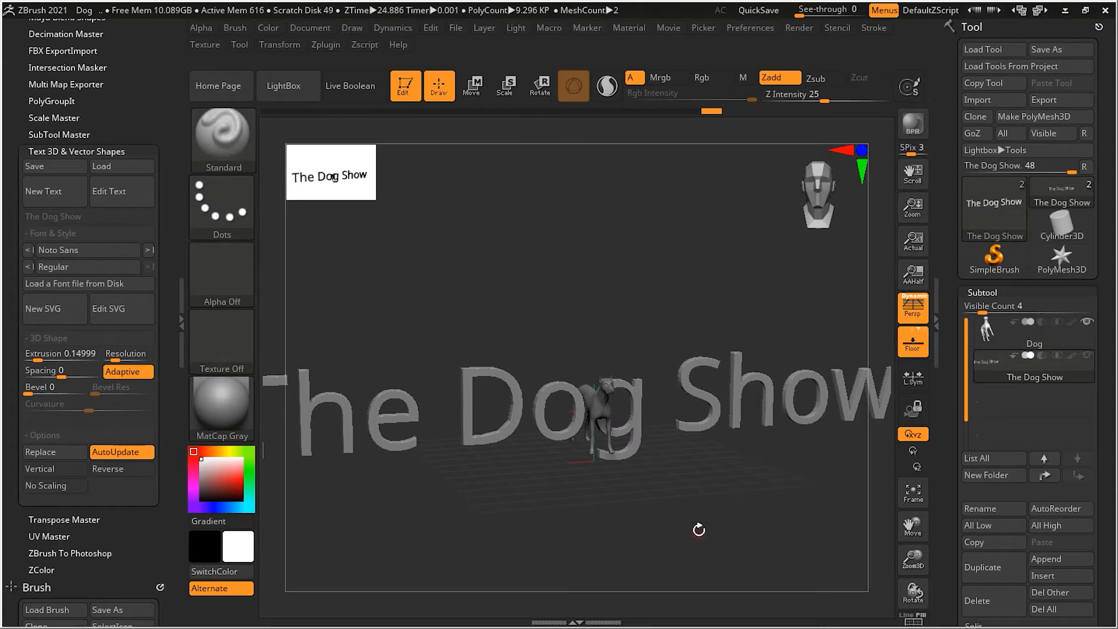
{"action": "key", "text": "shift+f"}
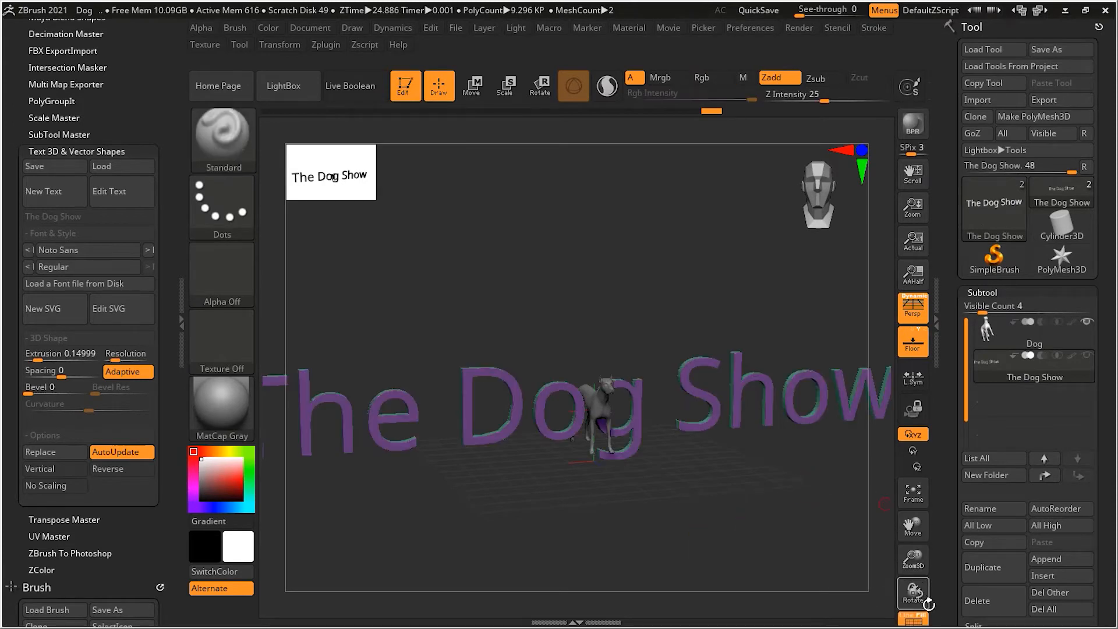
{"action": "left_click", "coordinate": [942, 336]}
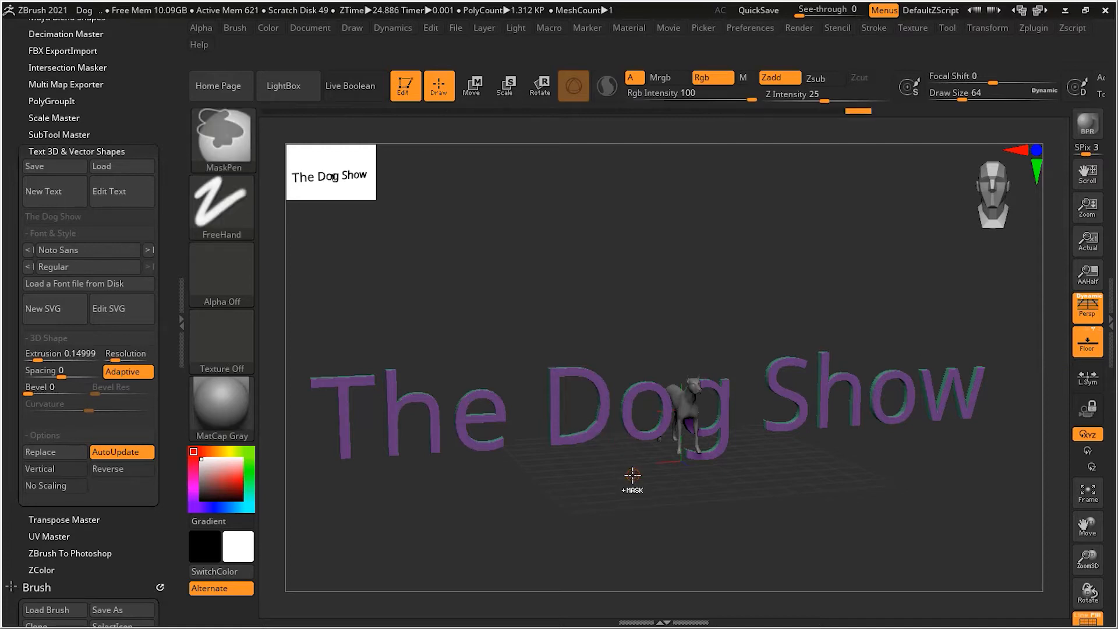
{"action": "key", "text": "ctrl+z"}
Set the text's extrusion to 0.37113 and show the wireframe lines on its mesh
{"action": "left_click_drag", "start_coordinate": [662, 467], "coordinate": [640, 499]}
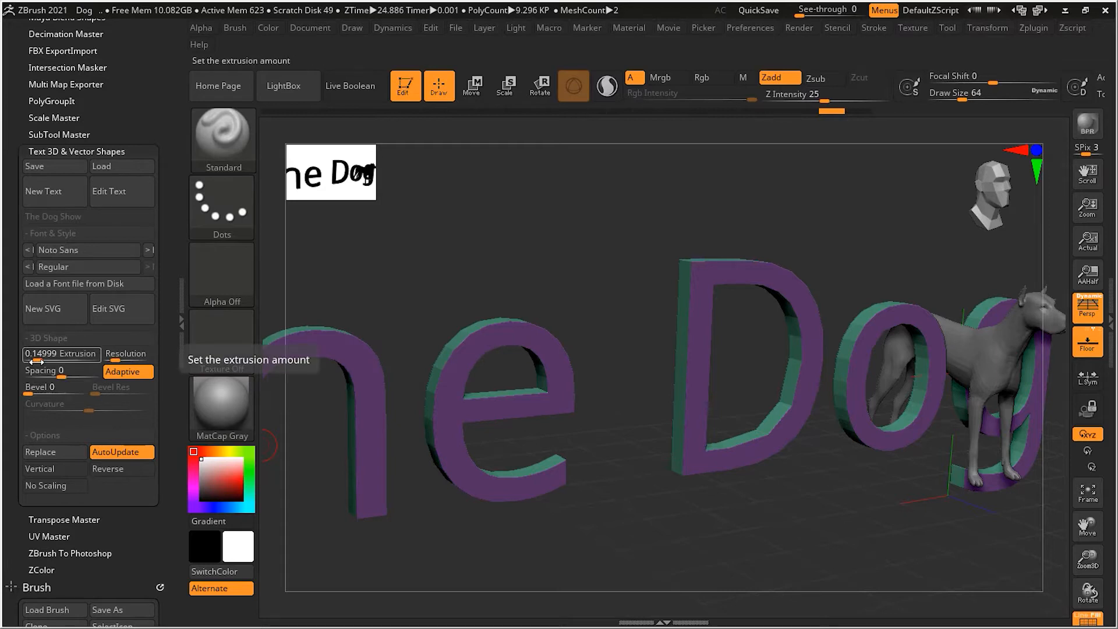
{"action": "left_click_drag", "start_coordinate": [36, 362], "coordinate": [55, 361]}
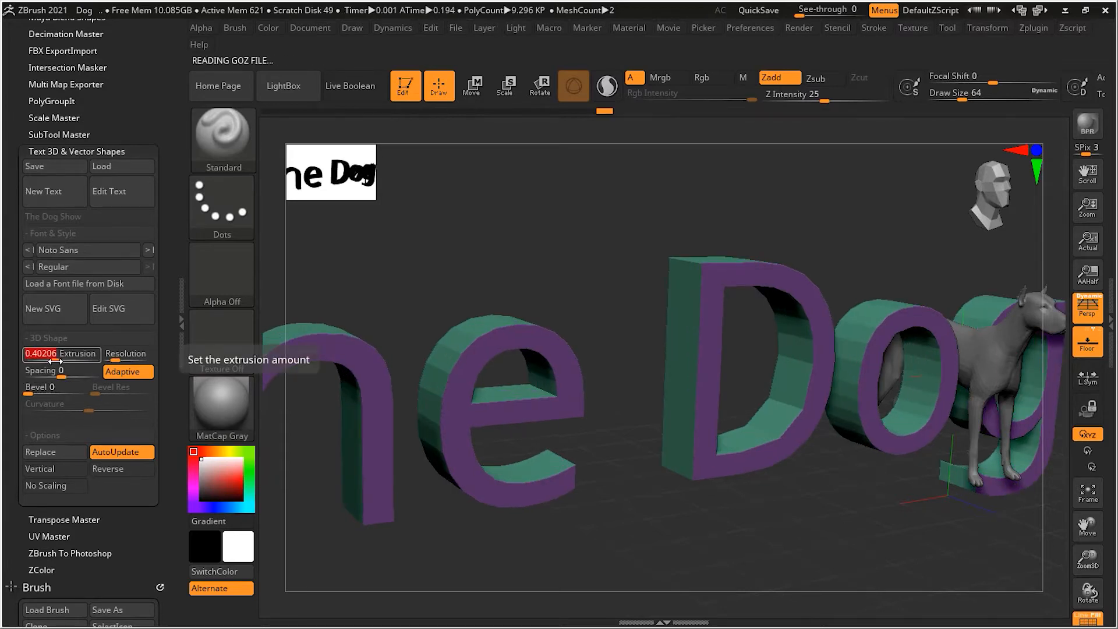
{"action": "left_click_drag", "start_coordinate": [57, 361], "coordinate": [52, 362]}
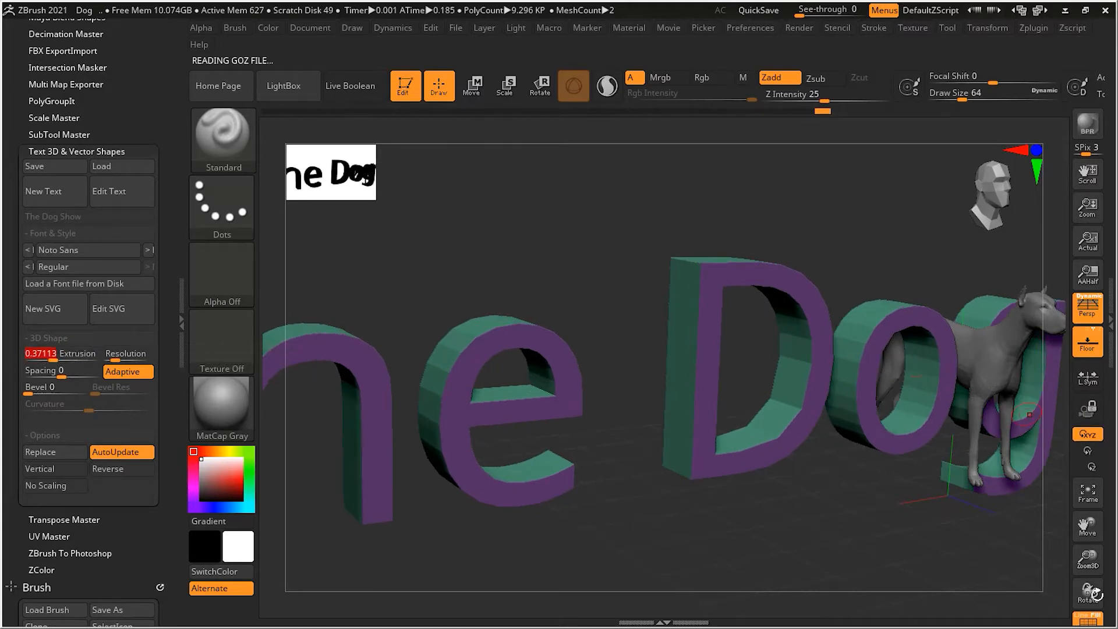
{"action": "left_click", "coordinate": [1085, 620]}
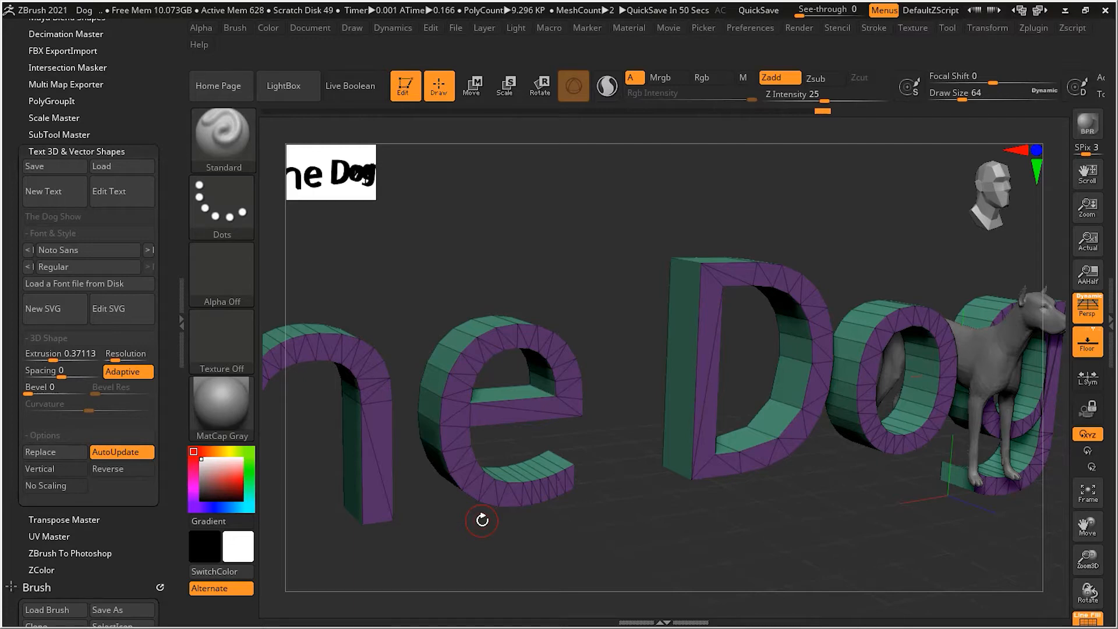
Scale the text thinner along its Z axis with the gizmo and return to Draw mode
{"action": "left_click", "coordinate": [505, 85]}
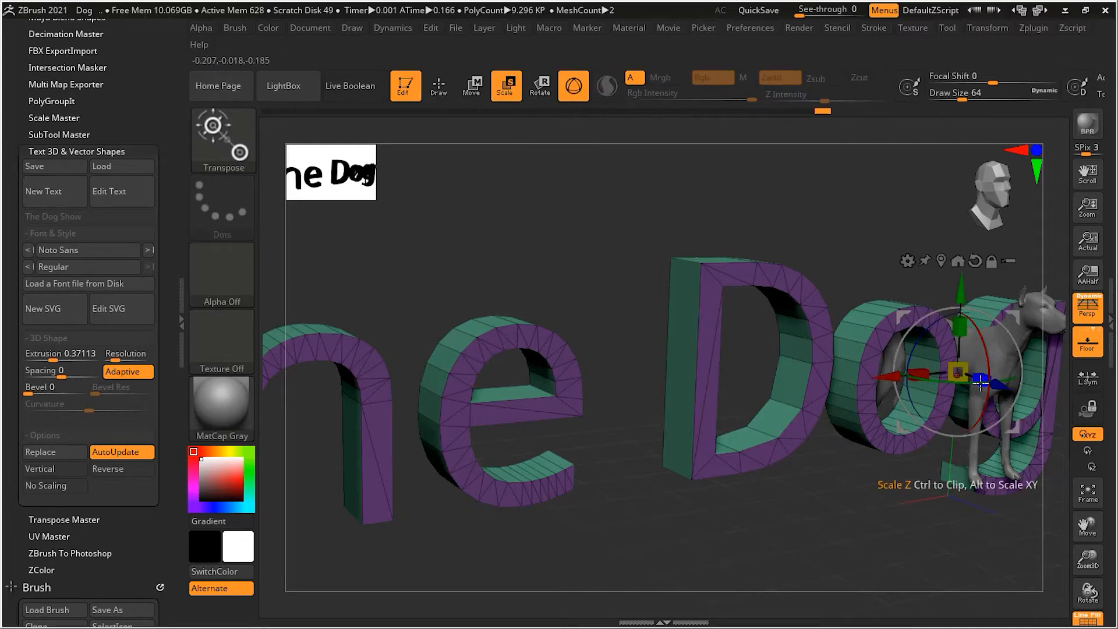
{"action": "left_click_drag", "start_coordinate": [979, 379], "coordinate": [752, 365]}
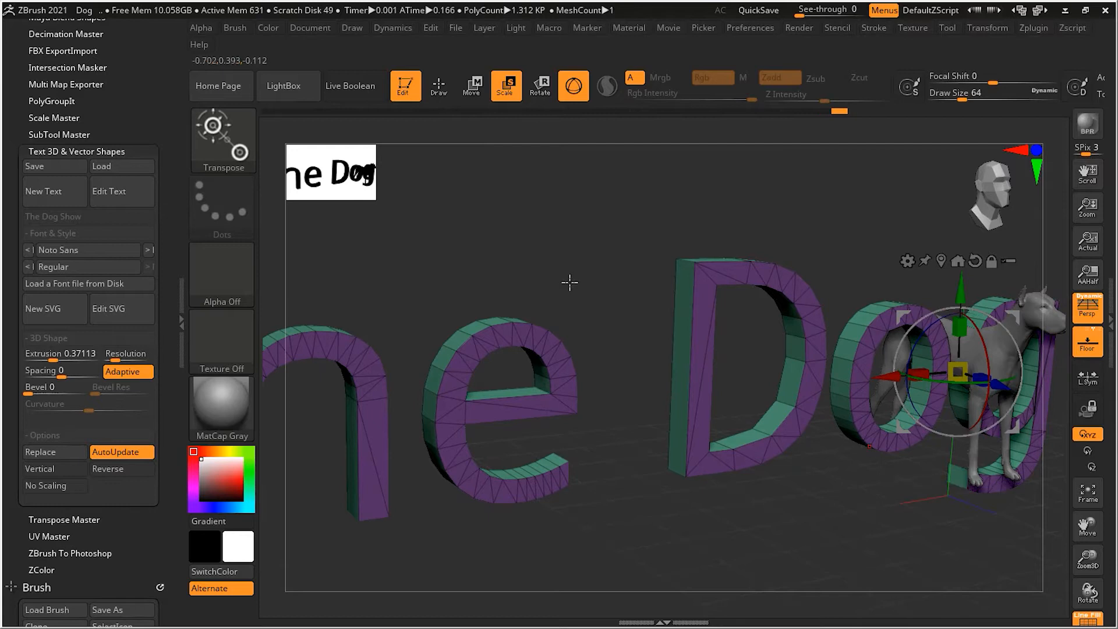
{"action": "left_click", "coordinate": [438, 88]}
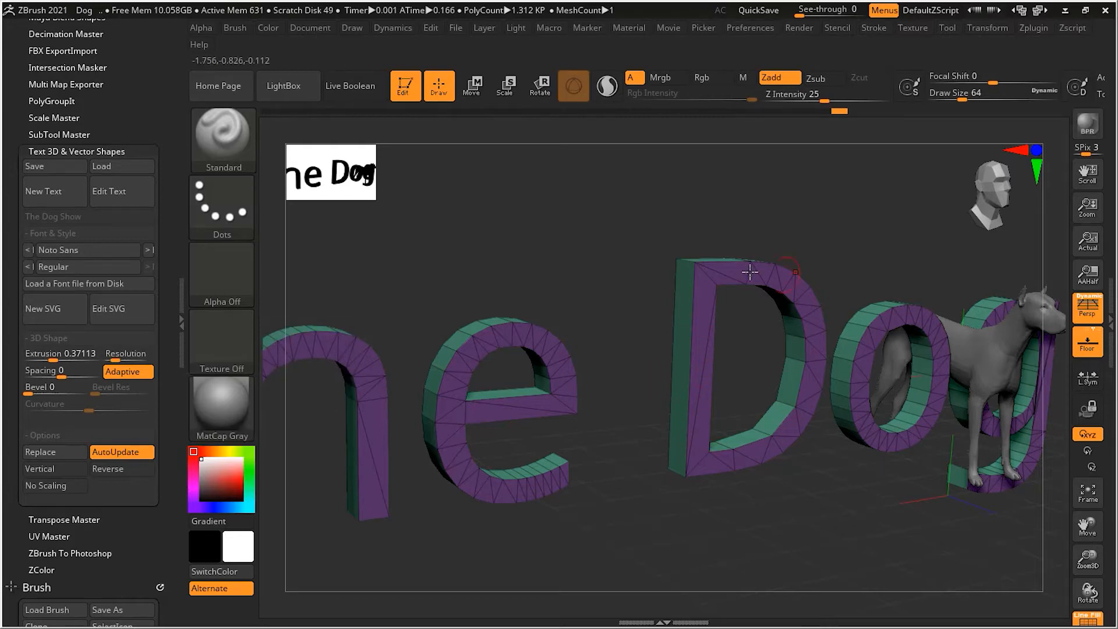
Try a curve resolution of 5 on the text and raise it to 10
{"action": "left_click", "coordinate": [118, 353]}
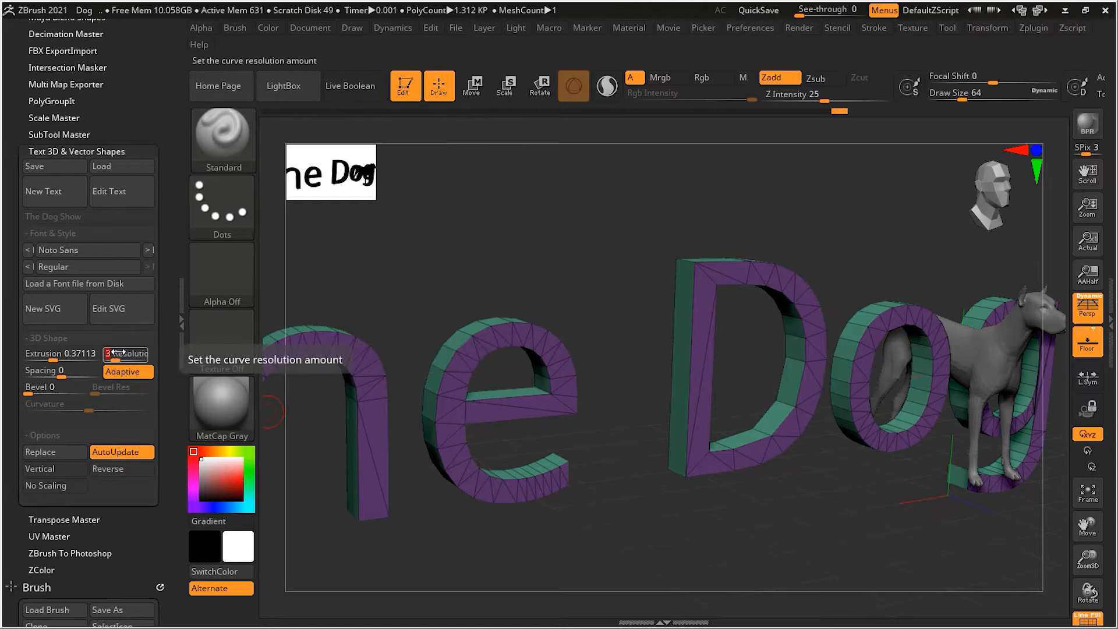
{"action": "type", "text": "5"}
{"action": "key", "text": "Return"}
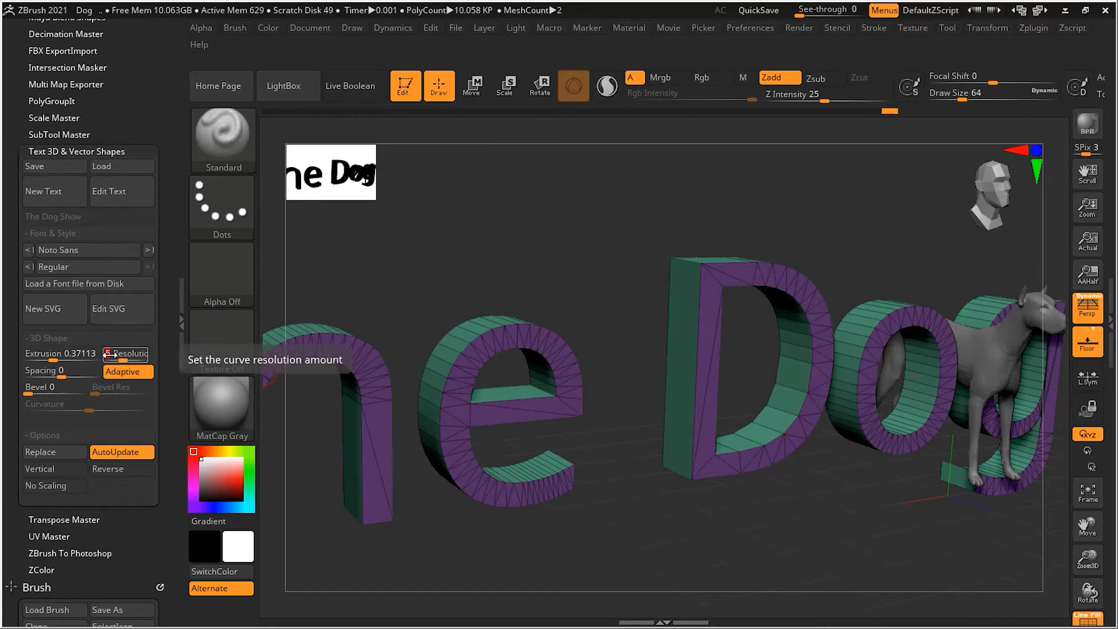
{"action": "left_click_drag", "start_coordinate": [112, 353], "coordinate": [143, 354]}
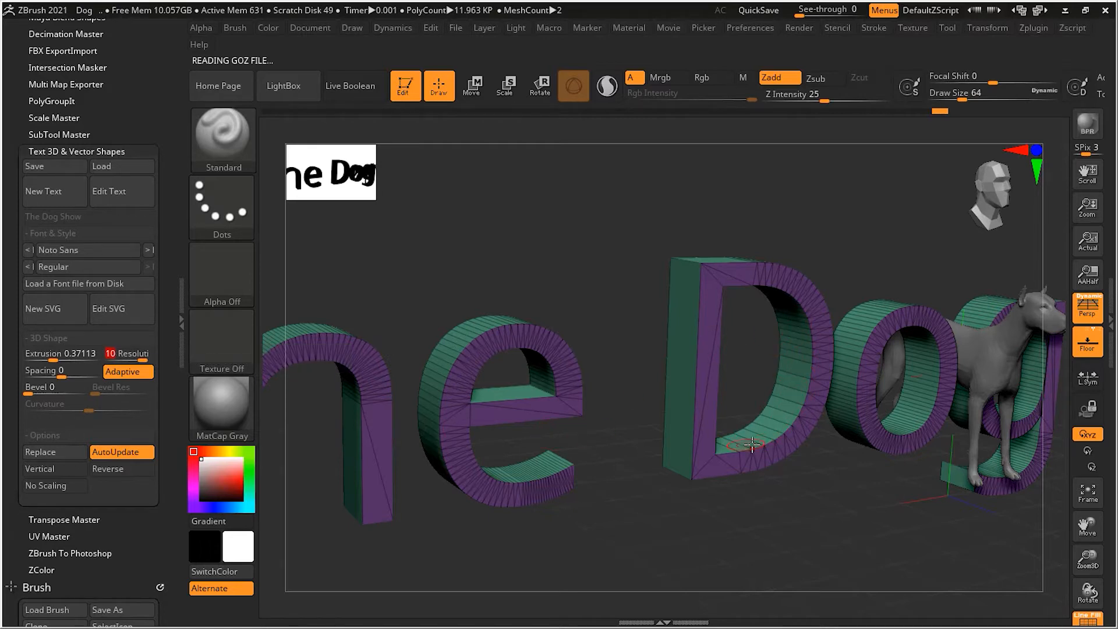
{"action": "left_click", "coordinate": [115, 354]}
{"action": "type", "text": "10"}
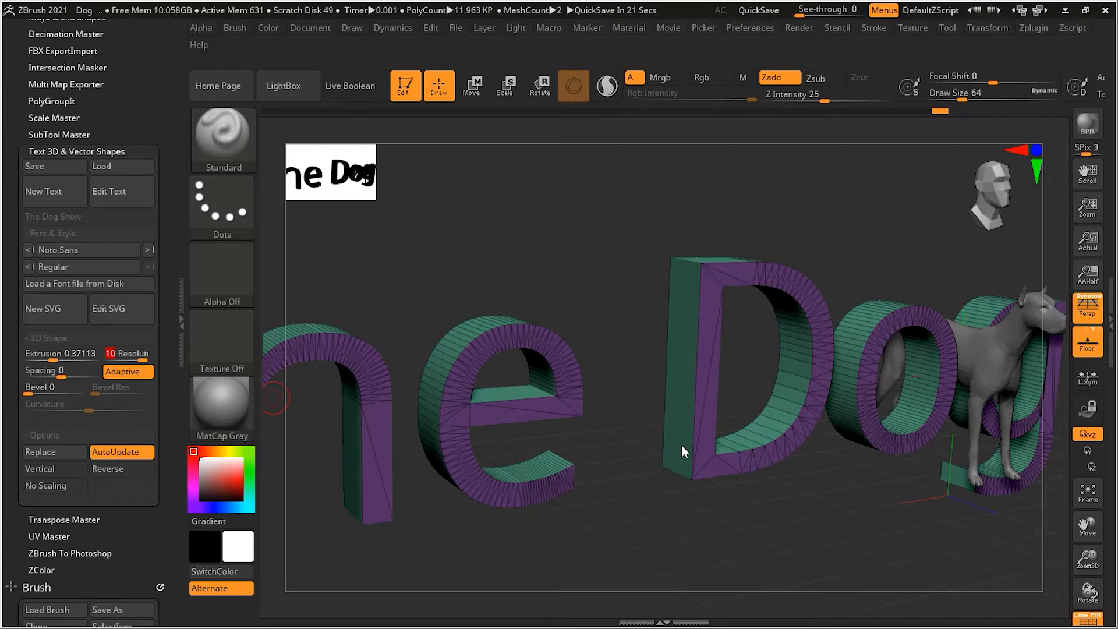
Switch the text's Adaptive outline resolution off and on again to compare the topology of the letters
{"action": "left_click", "coordinate": [121, 369]}
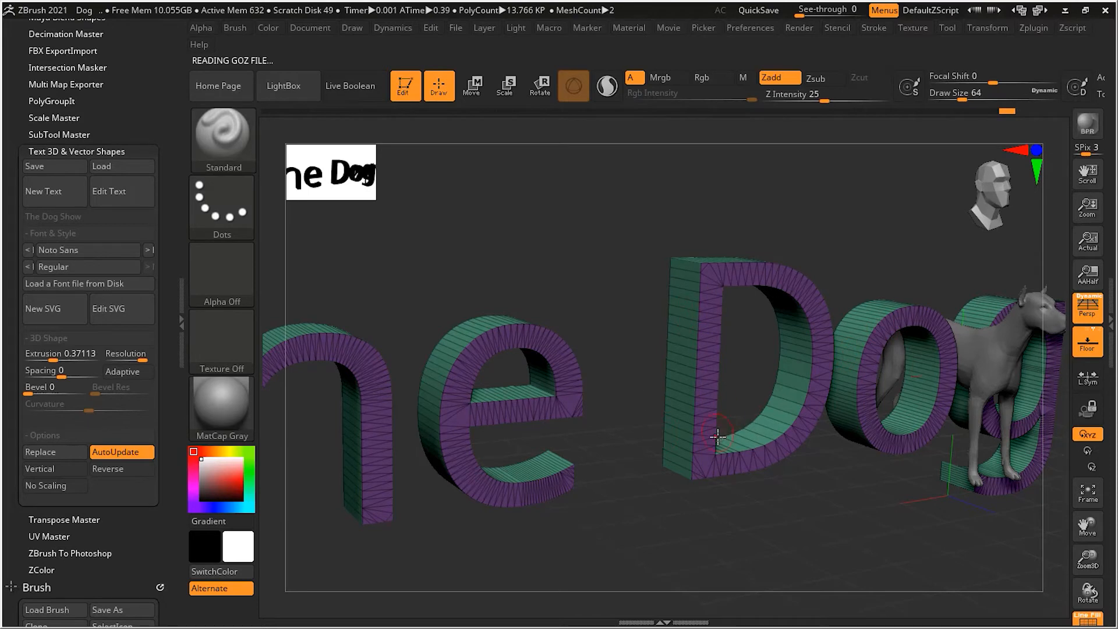
{"action": "left_click", "coordinate": [115, 372]}
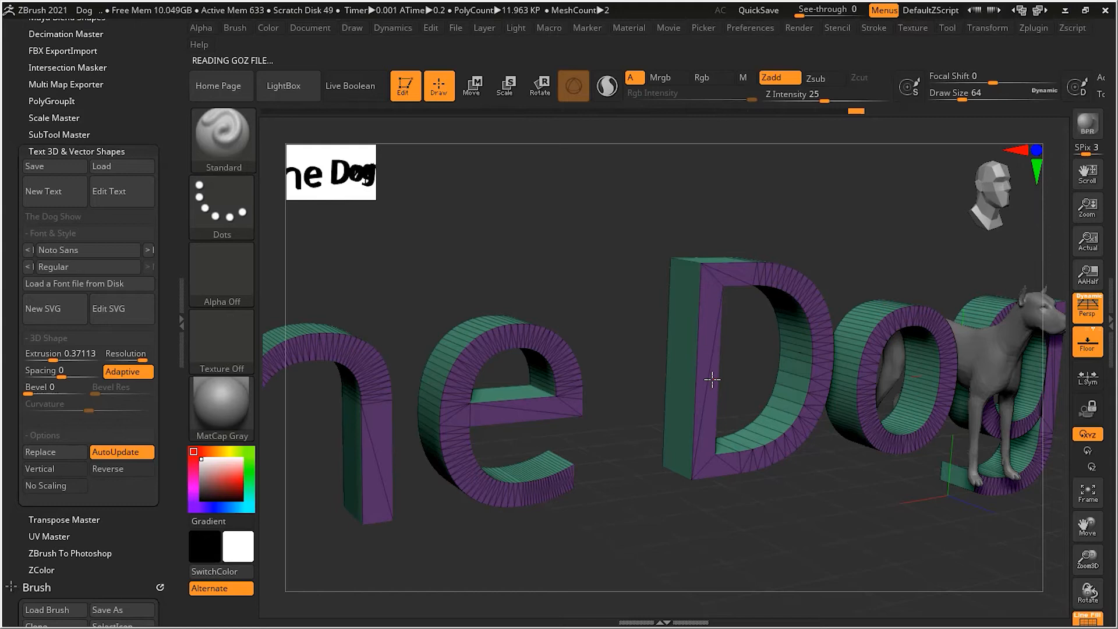
{"action": "left_click_drag", "start_coordinate": [805, 474], "coordinate": [667, 471], "text": "alt"}
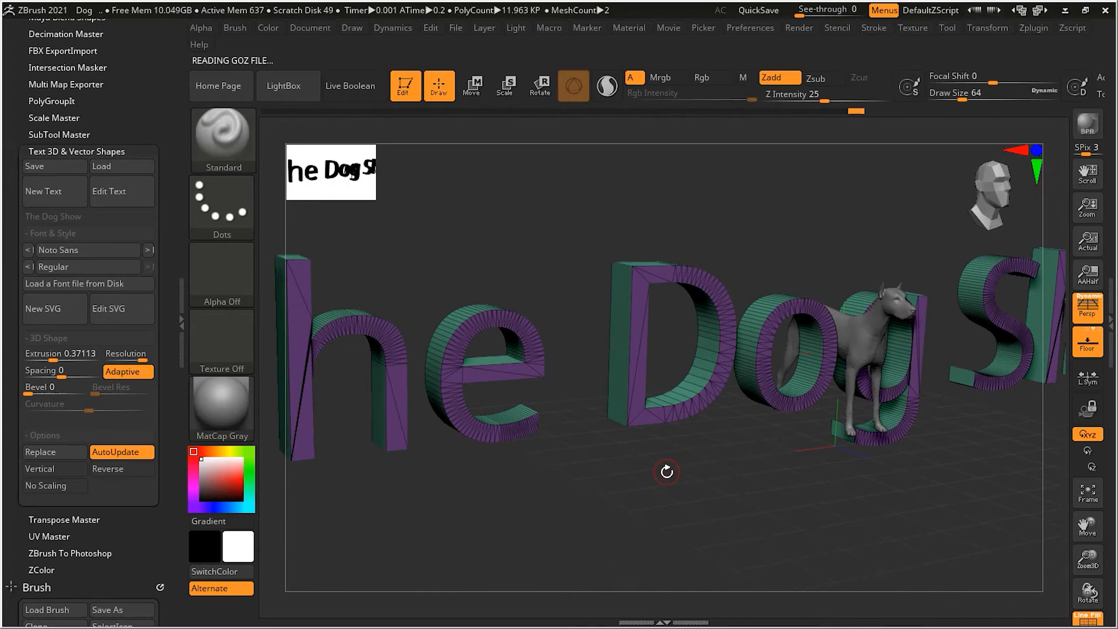
{"action": "left_click_drag", "start_coordinate": [667, 465], "coordinate": [683, 465], "text": "alt"}
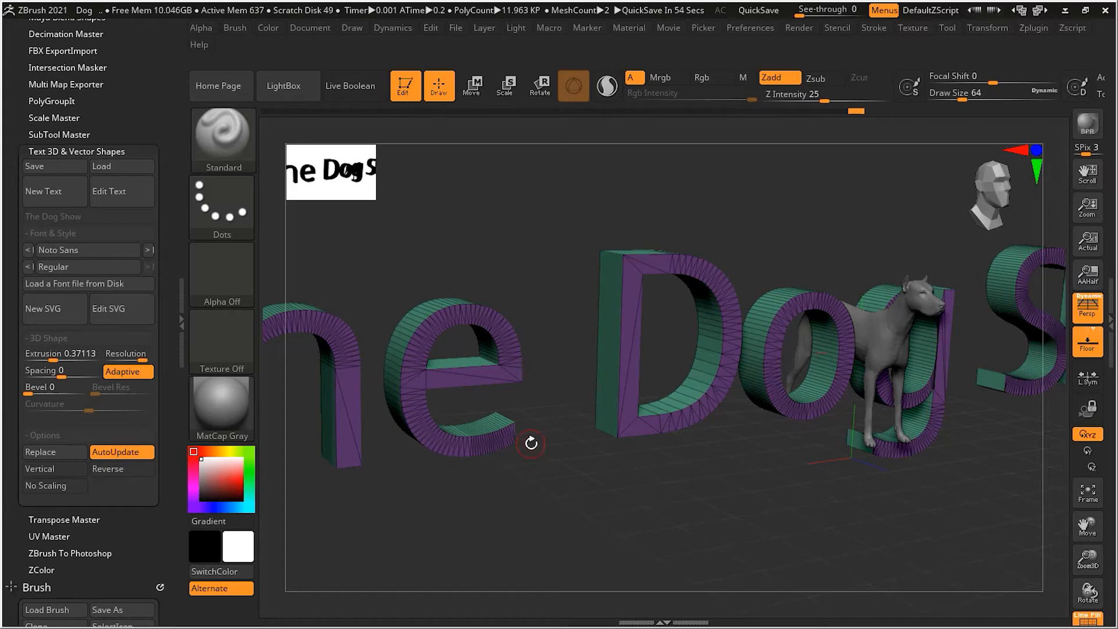
Compare the letters' mesh once more with Adaptive outline resolution turned off and back on
{"action": "left_click", "coordinate": [137, 372]}
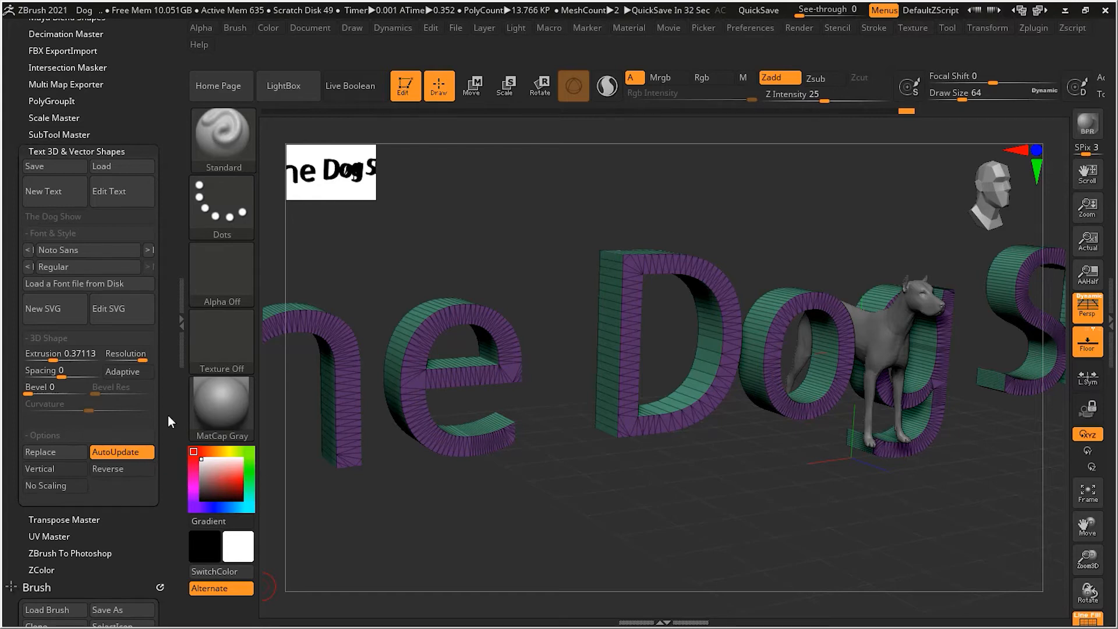
{"action": "left_click", "coordinate": [132, 373]}
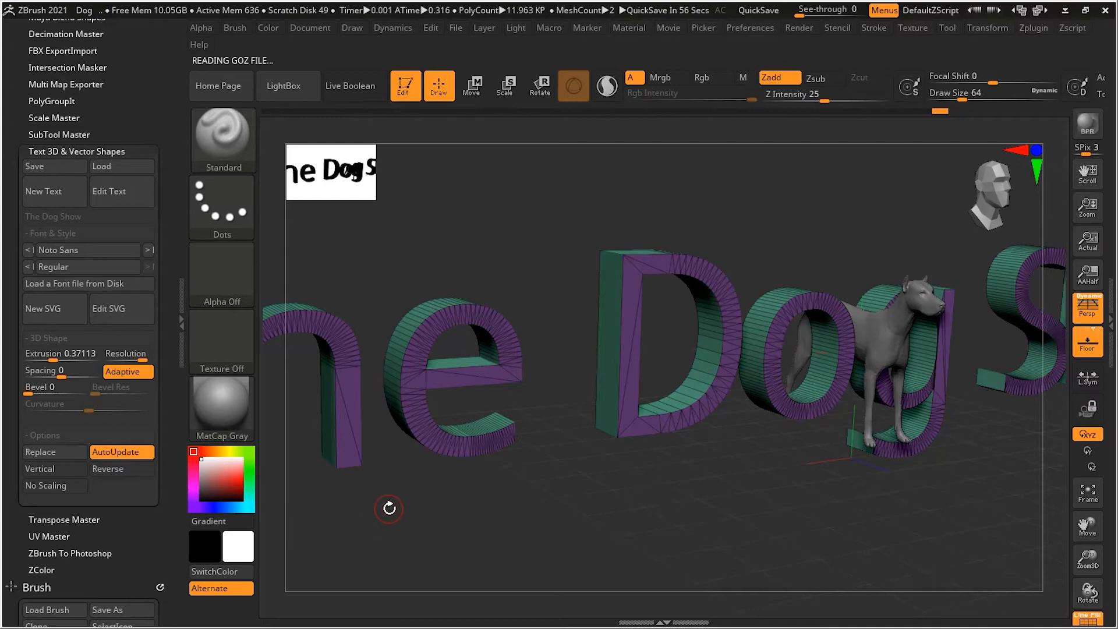
Try a tight letter spacing of -0.52173 on the text and return it to 0
{"action": "mouse_move", "coordinate": [60, 378]}
{"action": "left_mouse_down"}
{"action": "mouse_move", "coordinate": [85, 379]}
{"action": "mouse_move", "coordinate": [44, 378]}
{"action": "left_mouse_up"}
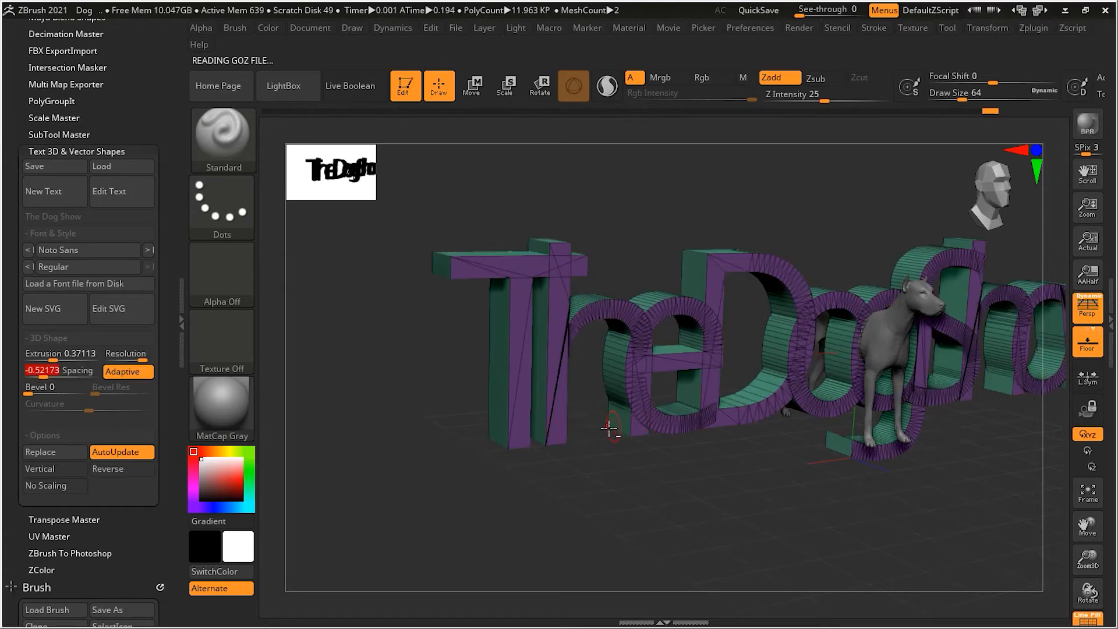
{"action": "left_click_drag", "start_coordinate": [608, 435], "coordinate": [280, 420]}
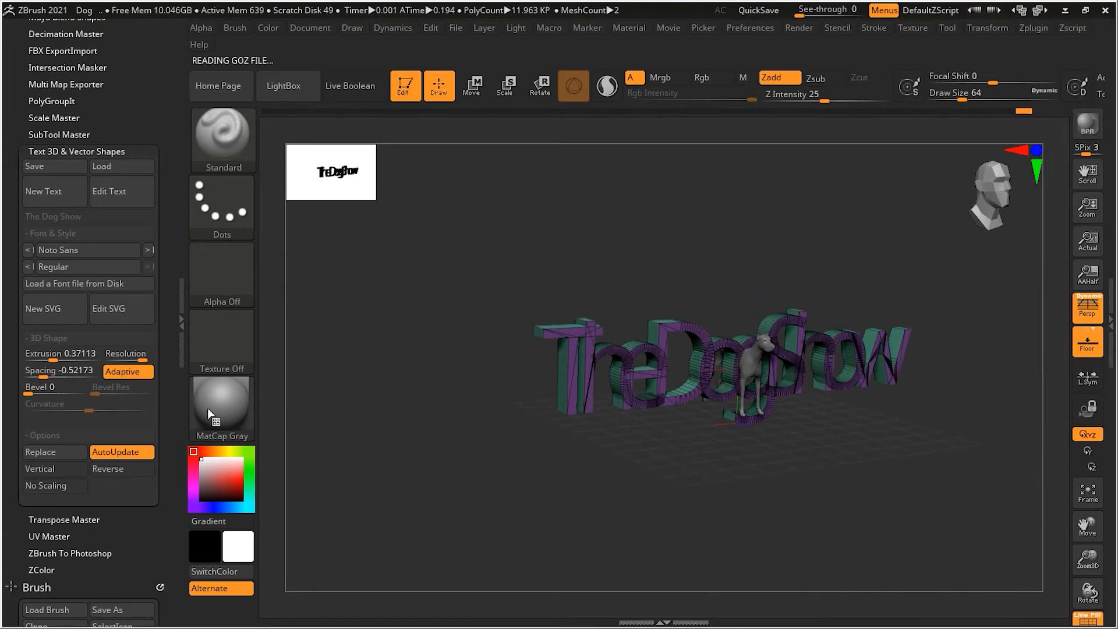
{"action": "mouse_move", "coordinate": [45, 376]}
{"action": "left_mouse_down"}
{"action": "mouse_move", "coordinate": [74, 375]}
{"action": "mouse_move", "coordinate": [38, 369]}
{"action": "left_mouse_up"}
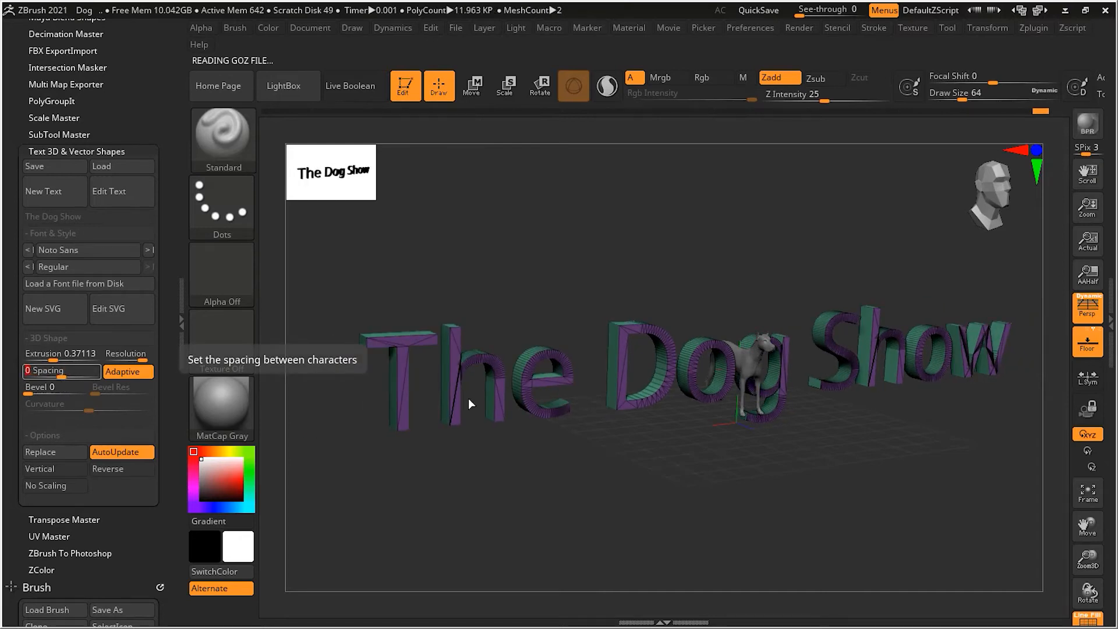
Add a bevel of 21 to the edges of the letters, checking it up close on "he"
{"action": "left_click_drag", "start_coordinate": [567, 449], "coordinate": [762, 419], "text": "alt"}
{"action": "left_click_drag", "start_coordinate": [600, 329], "coordinate": [704, 327], "text": "alt"}
{"action": "left_click_drag", "start_coordinate": [574, 299], "coordinate": [454, 334], "text": "alt"}
{"action": "left_click_drag", "start_coordinate": [29, 390], "coordinate": [47, 390]}
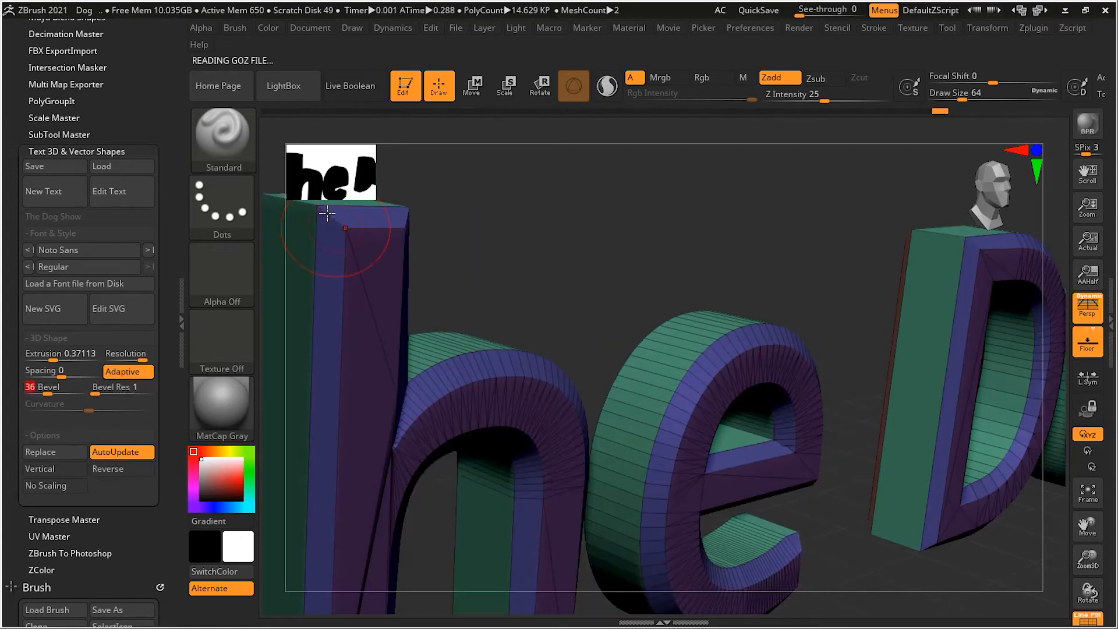
{"action": "left_click_drag", "start_coordinate": [50, 393], "coordinate": [49, 394]}
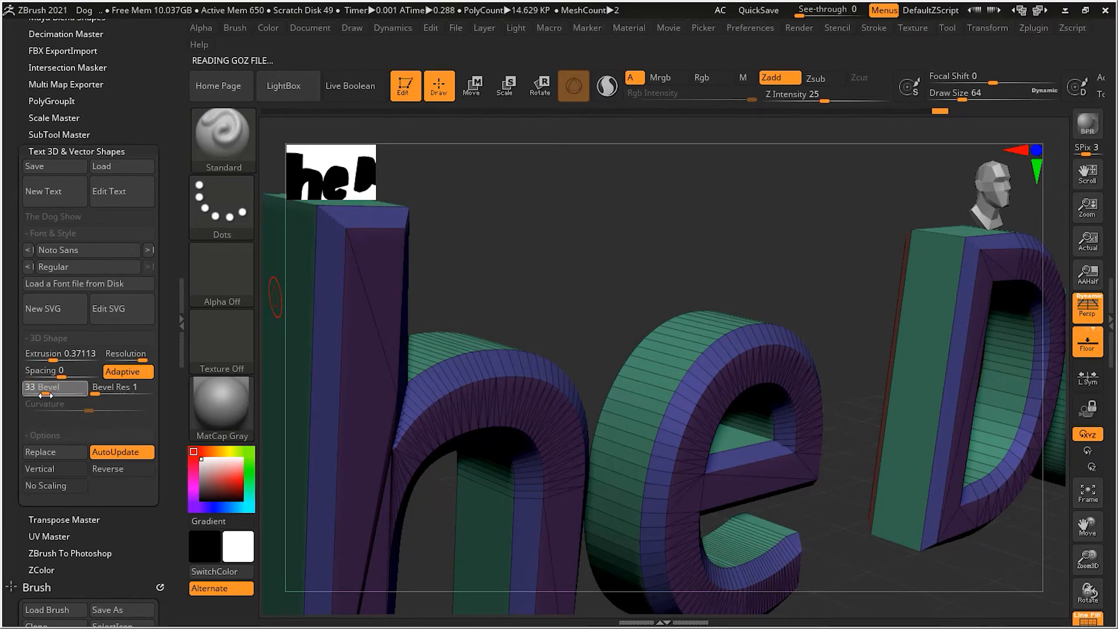
{"action": "left_click_drag", "start_coordinate": [46, 395], "coordinate": [38, 397]}
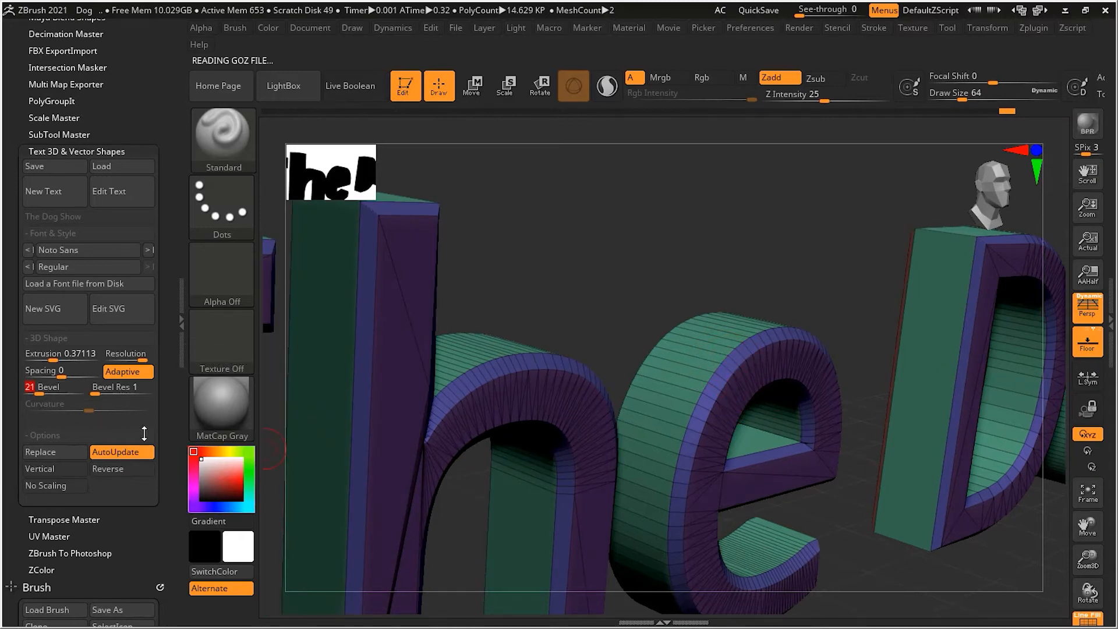
Set the text's bevel resolution to 6 and its bevel curvature to -0.43195
{"action": "left_click_drag", "start_coordinate": [98, 393], "coordinate": [121, 411]}
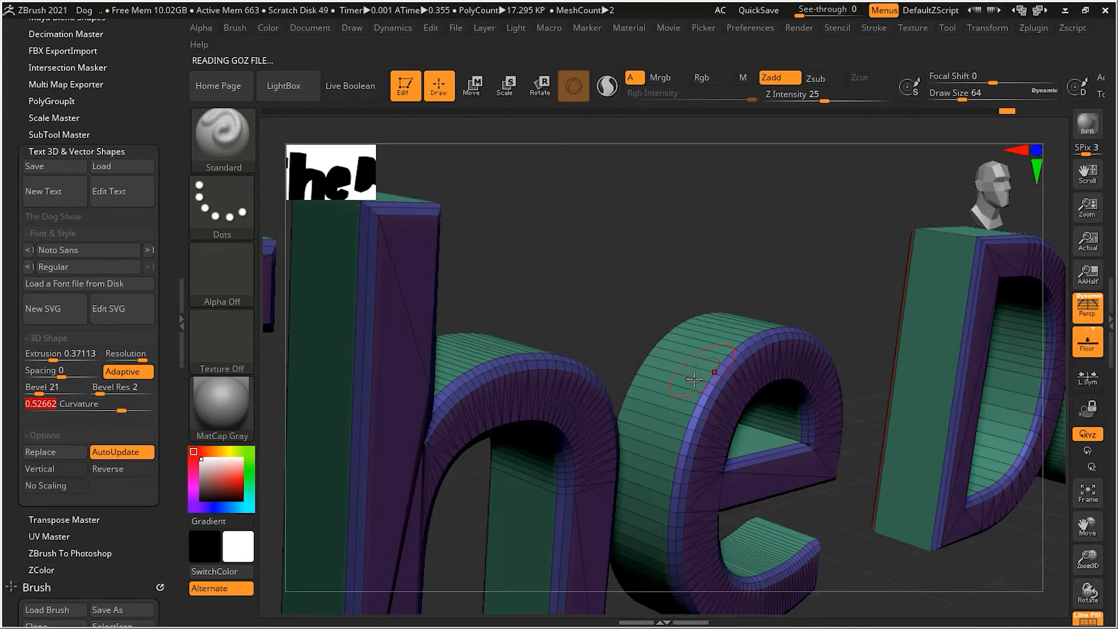
{"action": "left_click_drag", "start_coordinate": [105, 389], "coordinate": [118, 392]}
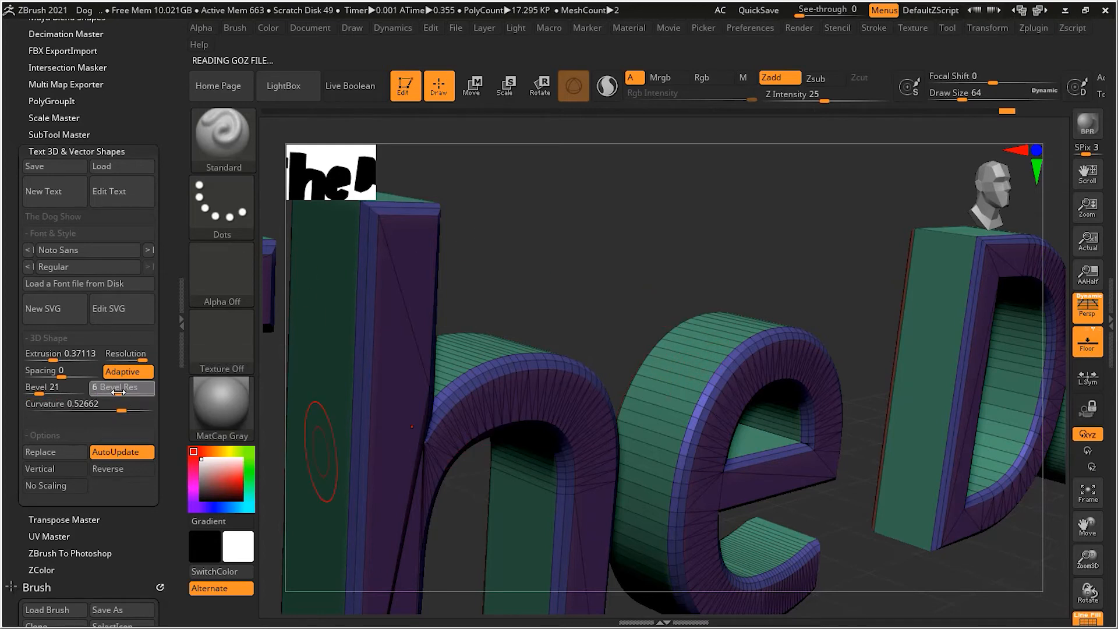
{"action": "left_click", "coordinate": [121, 409]}
{"action": "left_click_drag", "start_coordinate": [120, 410], "coordinate": [62, 412]}
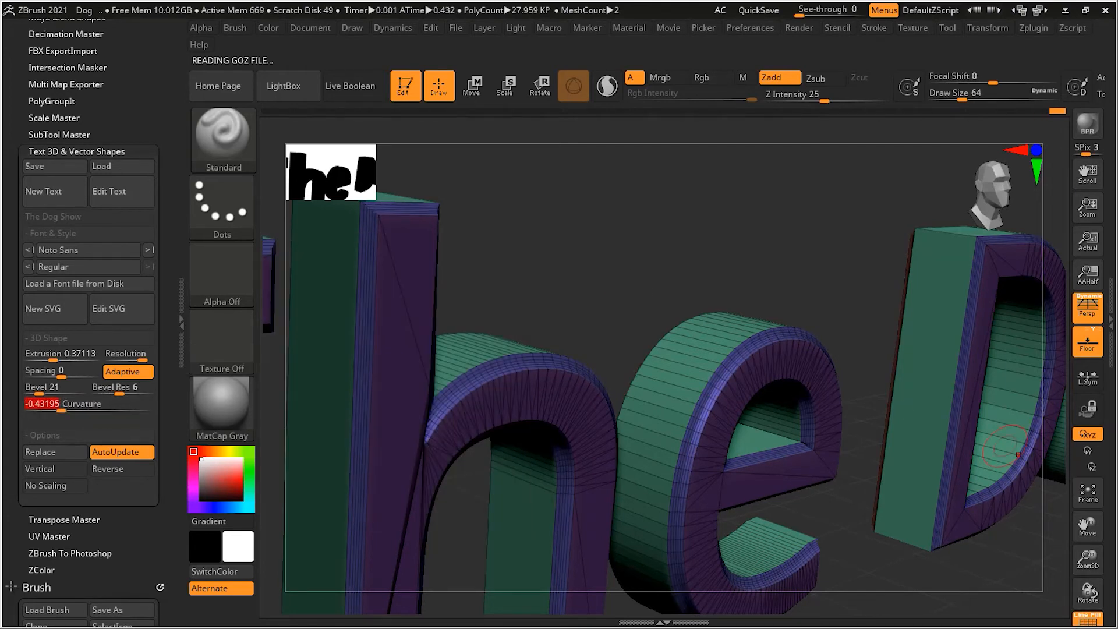
Hide the wireframe lines and view the beveled text as a whole
{"action": "left_click", "coordinate": [1088, 619]}
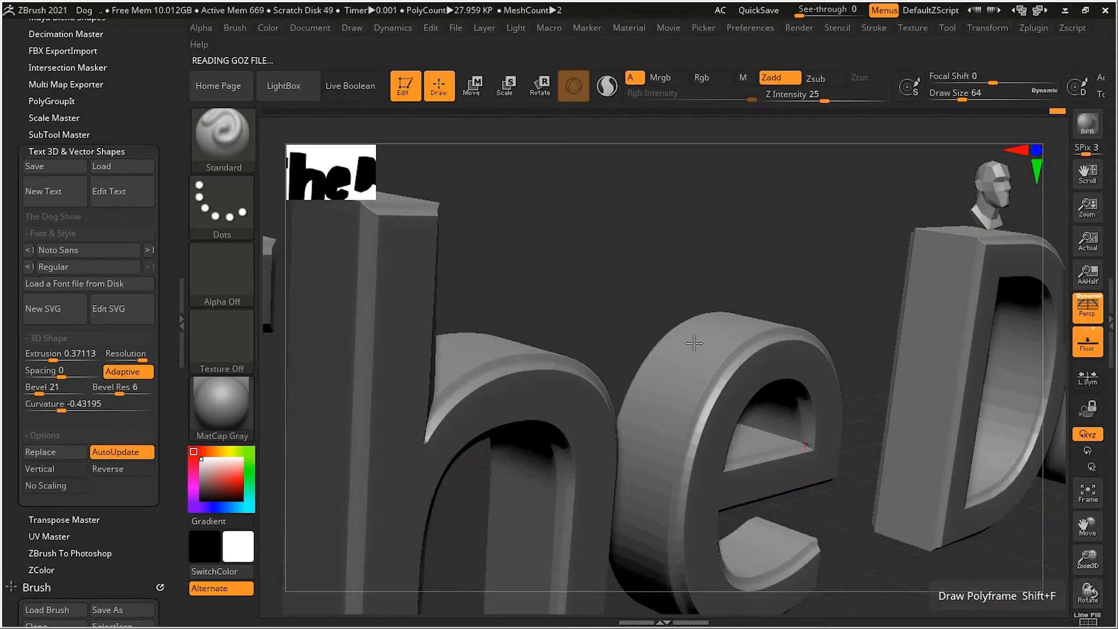
{"action": "left_click_drag", "start_coordinate": [701, 297], "coordinate": [337, 347], "text": "alt"}
{"action": "left_click_drag", "start_coordinate": [827, 433], "coordinate": [800, 431]}
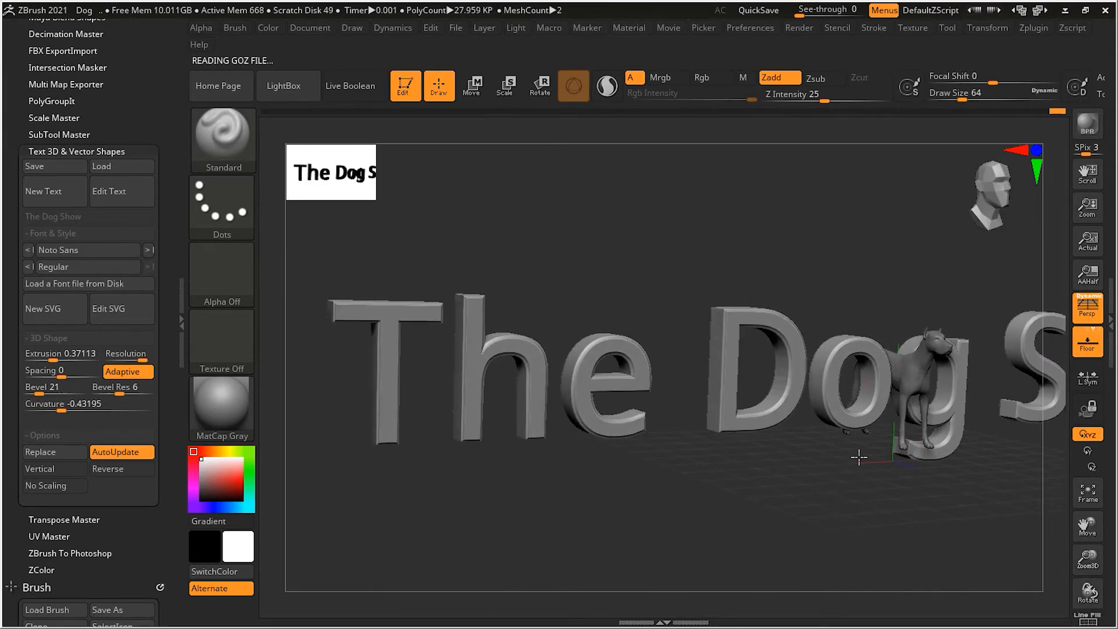
Resize the text uniformly with the gizmo, ending with a scale-up of about 2.01, and raise it above the dog
{"action": "left_click", "coordinate": [512, 94]}
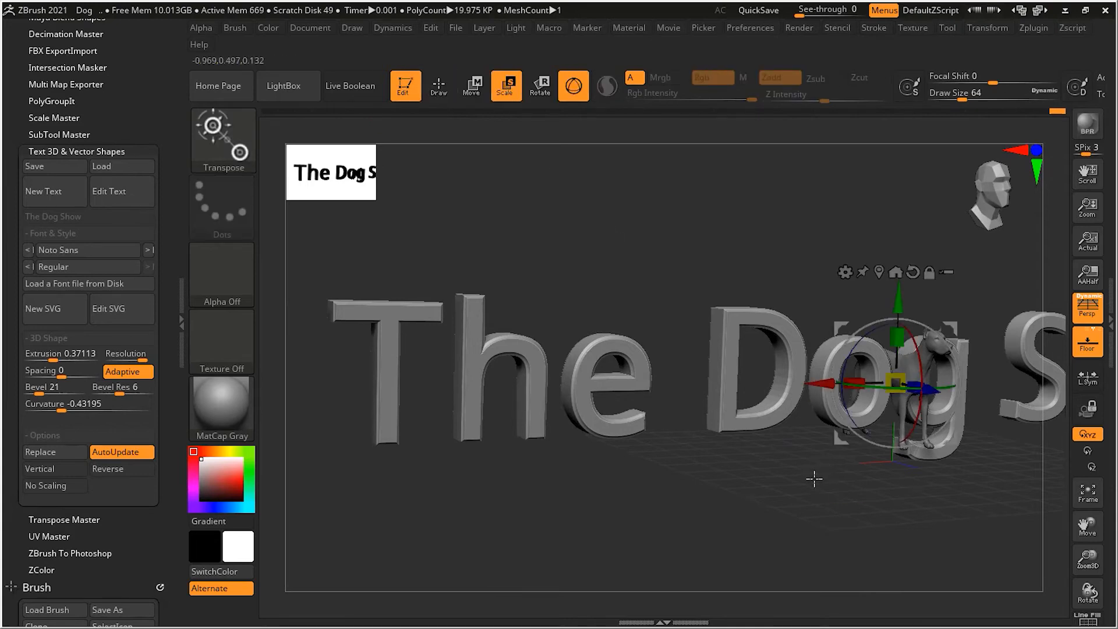
{"action": "left_click_drag", "start_coordinate": [815, 477], "coordinate": [767, 477], "text": "alt"}
{"action": "left_click_drag", "start_coordinate": [898, 386], "coordinate": [874, 497]}
{"action": "left_click_drag", "start_coordinate": [802, 381], "coordinate": [806, 330]}
{"action": "left_click_drag", "start_coordinate": [962, 424], "coordinate": [953, 430], "text": "alt"}
{"action": "left_click_drag", "start_coordinate": [791, 373], "coordinate": [693, 432]}
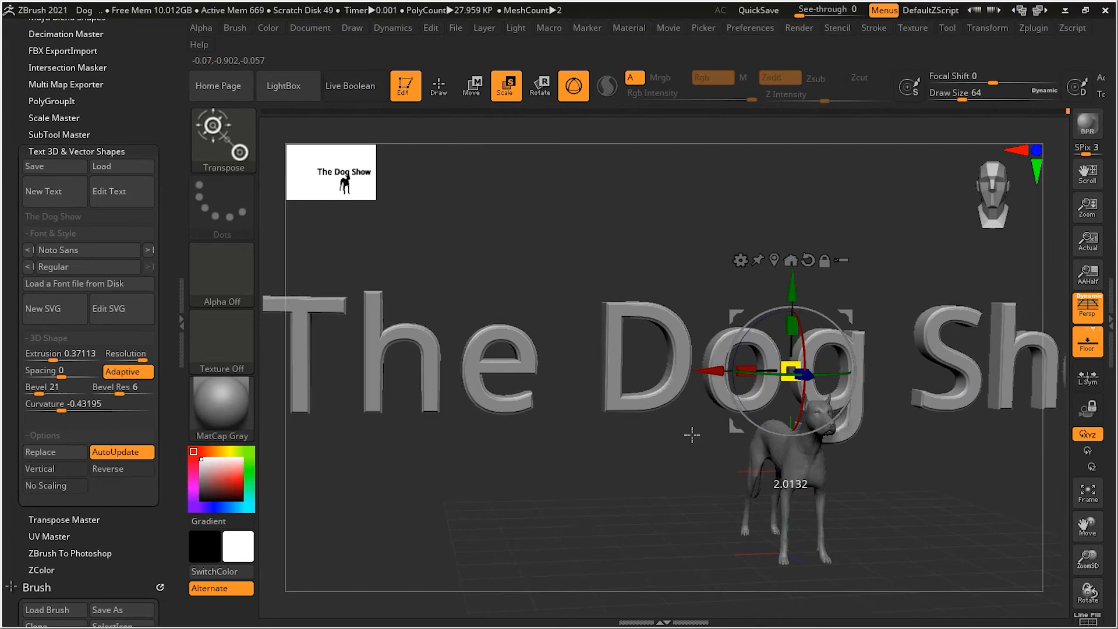
Move the text forward and down in front of the dog and view it from an angle
{"action": "left_click_drag", "start_coordinate": [807, 373], "coordinate": [912, 392]}
{"action": "left_click_drag", "start_coordinate": [896, 313], "coordinate": [897, 341]}
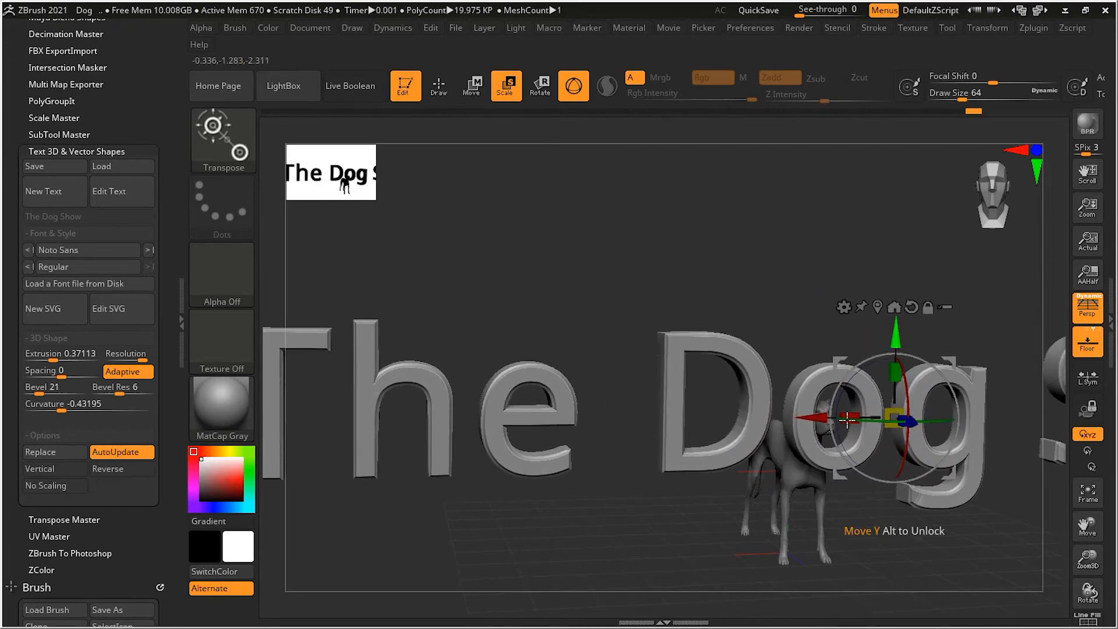
{"action": "key", "text": "q"}
{"action": "mouse_move", "coordinate": [716, 524]}
{"action": "left_mouse_down"}
{"action": "mouse_move", "coordinate": [760, 537]}
{"action": "mouse_move", "coordinate": [749, 535]}
{"action": "left_mouse_up"}
Shift the text about 0.47 sideways and slightly down so the dog's head sits inside the "o", and return to Draw mode
{"action": "left_click", "coordinate": [472, 86]}
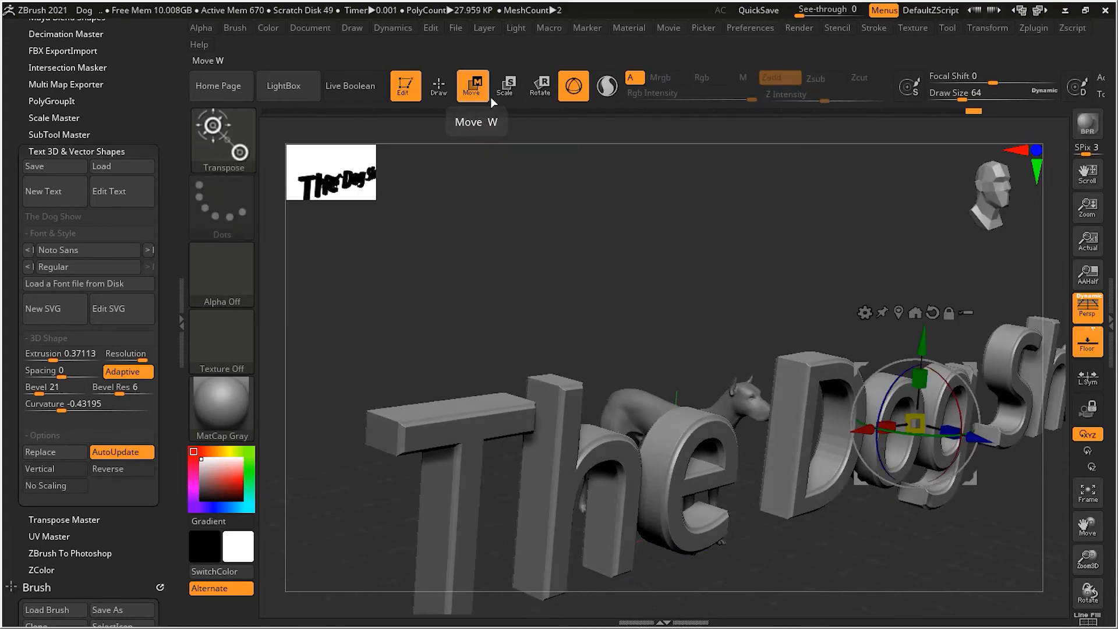
{"action": "mouse_move", "coordinate": [990, 402]}
{"action": "left_mouse_down"}
{"action": "mouse_move", "coordinate": [876, 427]}
{"action": "mouse_move", "coordinate": [831, 420]}
{"action": "left_mouse_up"}
{"action": "left_click_drag", "start_coordinate": [911, 455], "coordinate": [867, 457]}
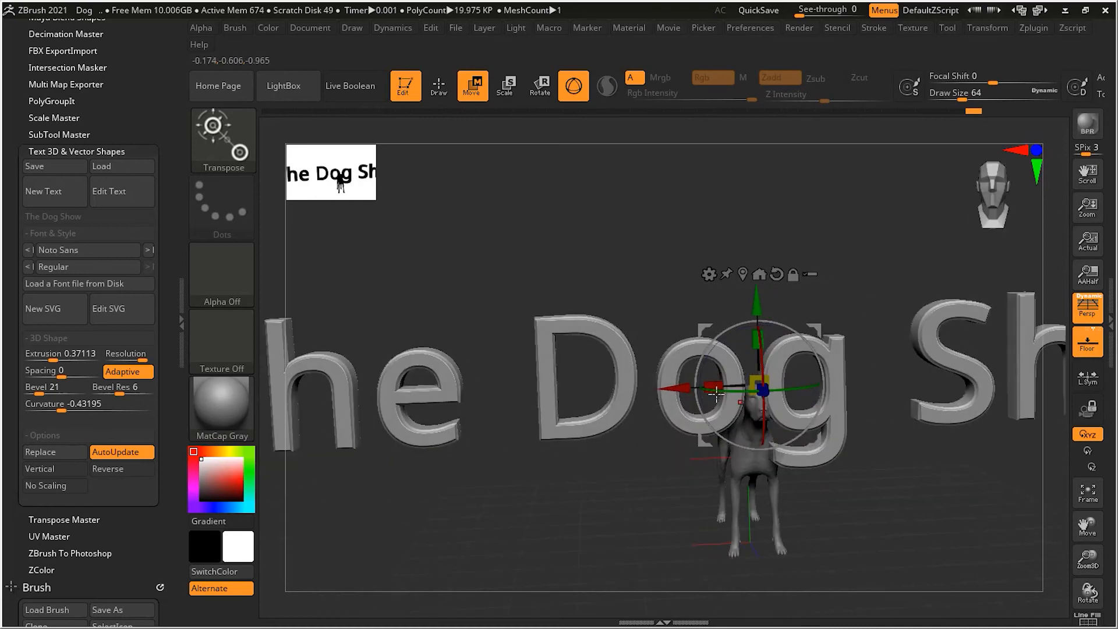
{"action": "left_click_drag", "start_coordinate": [683, 389], "coordinate": [740, 392]}
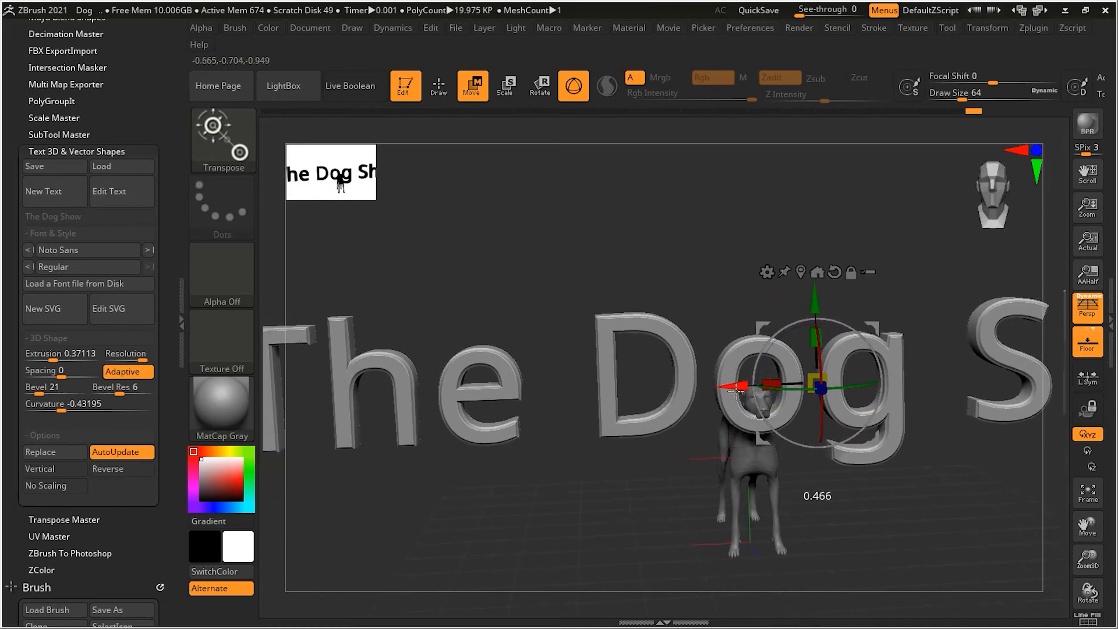
{"action": "left_click_drag", "start_coordinate": [816, 302], "coordinate": [816, 315]}
{"action": "left_click_drag", "start_coordinate": [707, 474], "coordinate": [809, 484]}
{"action": "left_click_drag", "start_coordinate": [876, 410], "coordinate": [890, 414]}
{"action": "left_click_drag", "start_coordinate": [991, 435], "coordinate": [904, 432]}
{"action": "left_click_drag", "start_coordinate": [908, 475], "coordinate": [927, 489]}
{"action": "left_click", "coordinate": [439, 88]}
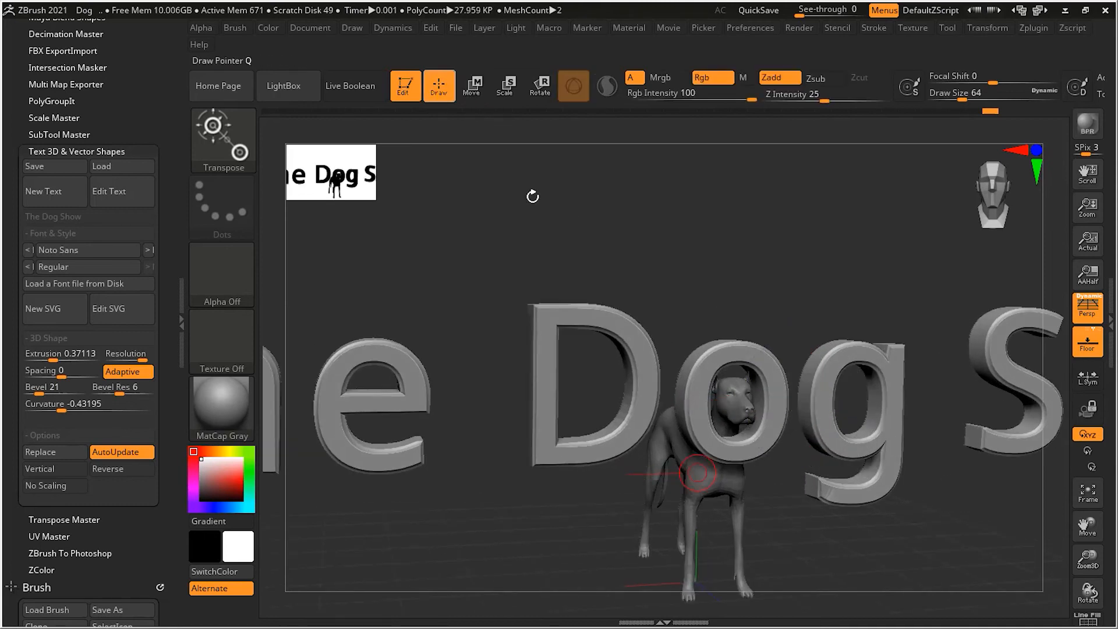
Change the text's font to Corbel with the Bold Italic style
{"action": "left_click_drag", "start_coordinate": [828, 297], "coordinate": [603, 312]}
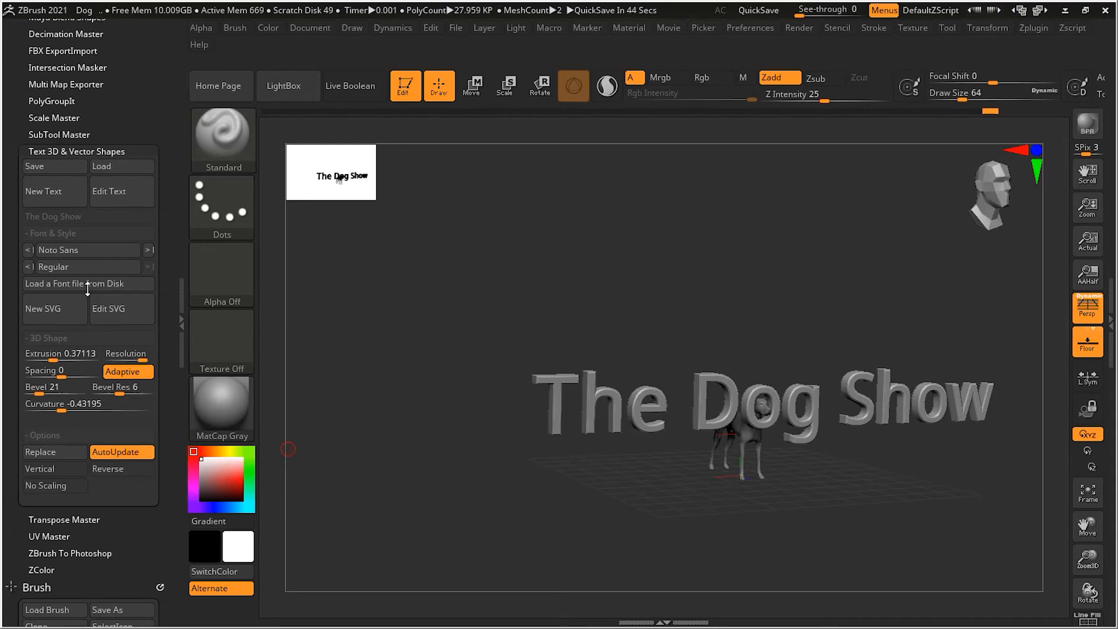
{"action": "left_click", "coordinate": [110, 252]}
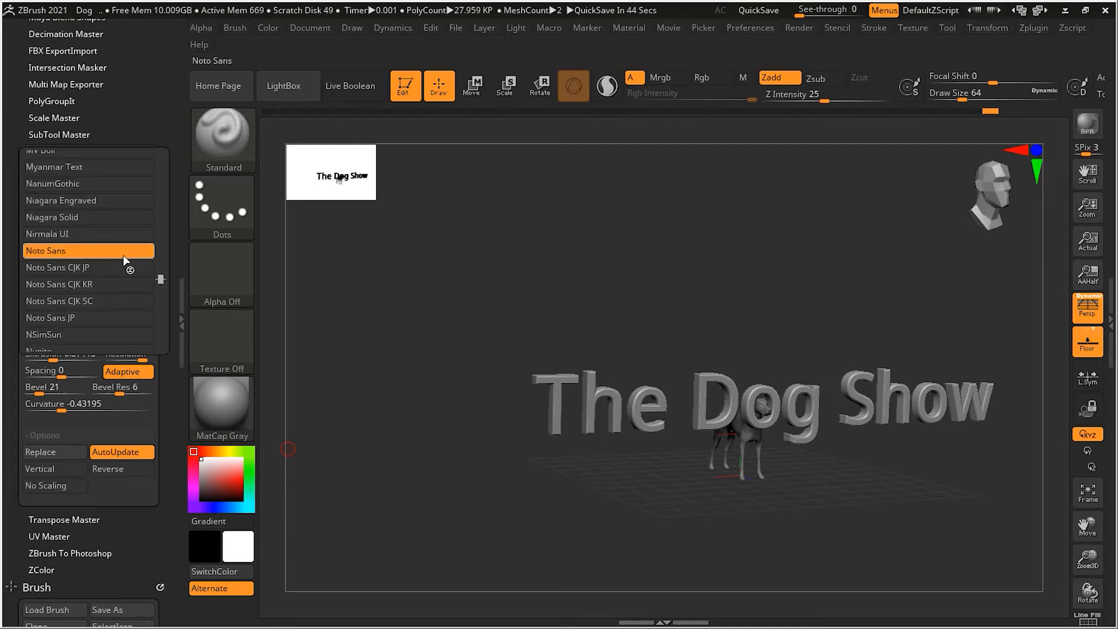
{"action": "left_click_drag", "start_coordinate": [161, 280], "coordinate": [166, 188]}
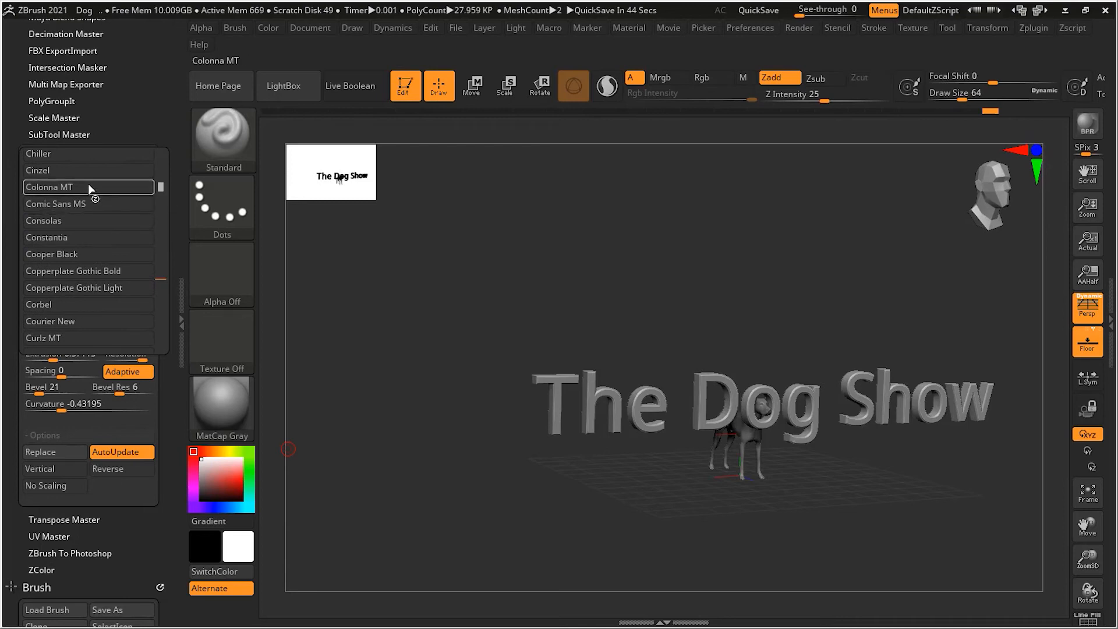
{"action": "left_click", "coordinate": [95, 305]}
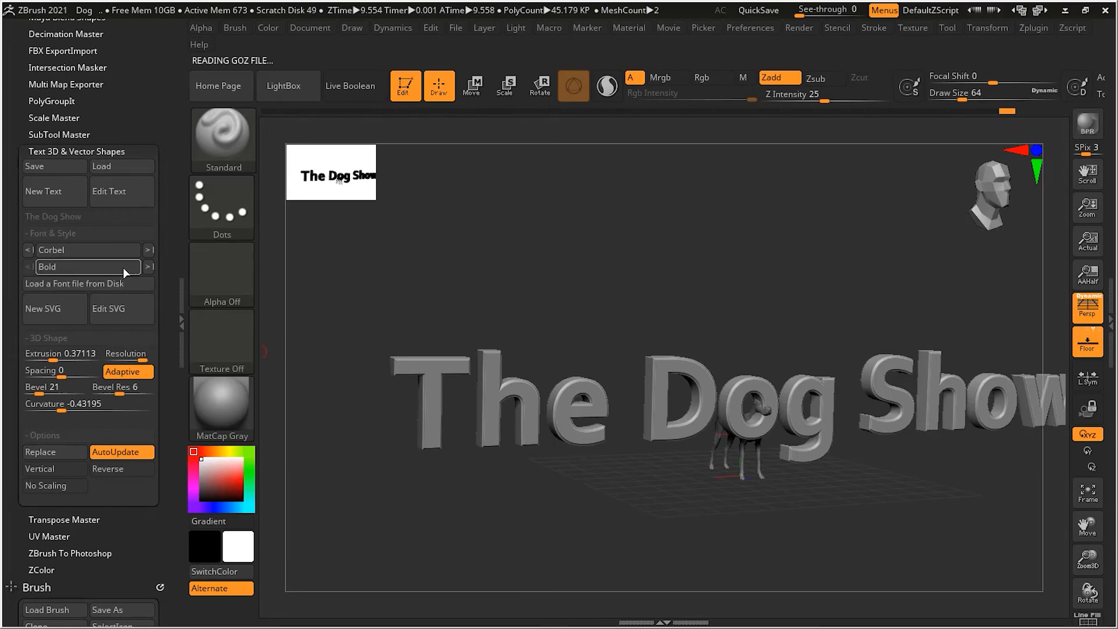
{"action": "left_click", "coordinate": [148, 268]}
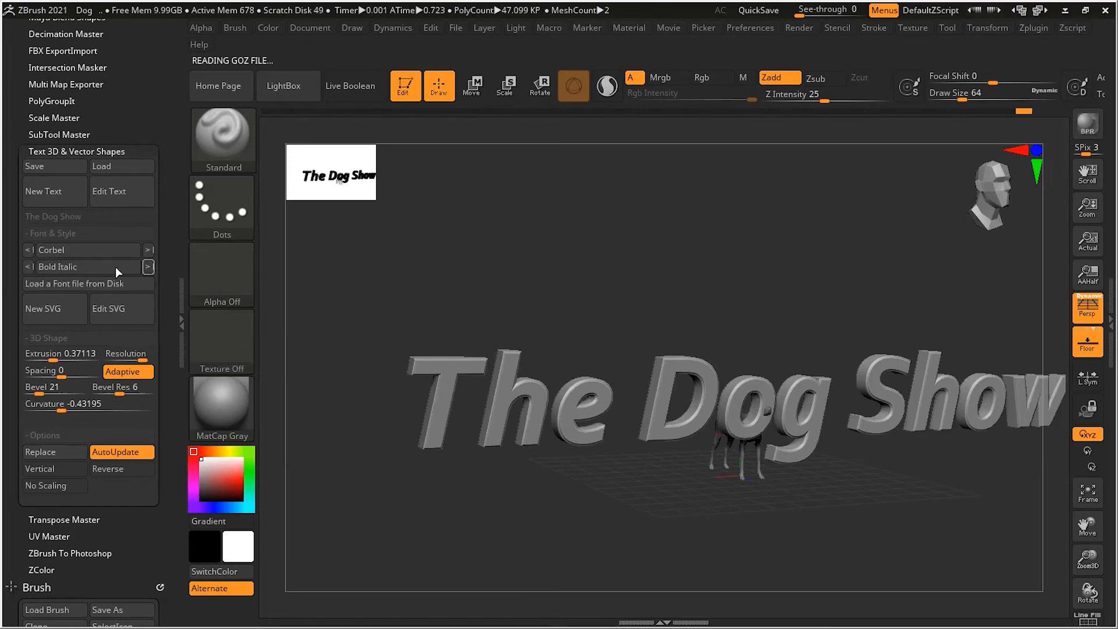
Set the letter spacing to -0.19565 and shift the text slightly sideways to realign it with the dog
{"action": "left_click_drag", "start_coordinate": [749, 514], "coordinate": [722, 510]}
{"action": "left_click", "coordinate": [61, 382]}
{"action": "left_click_drag", "start_coordinate": [62, 378], "coordinate": [54, 377]}
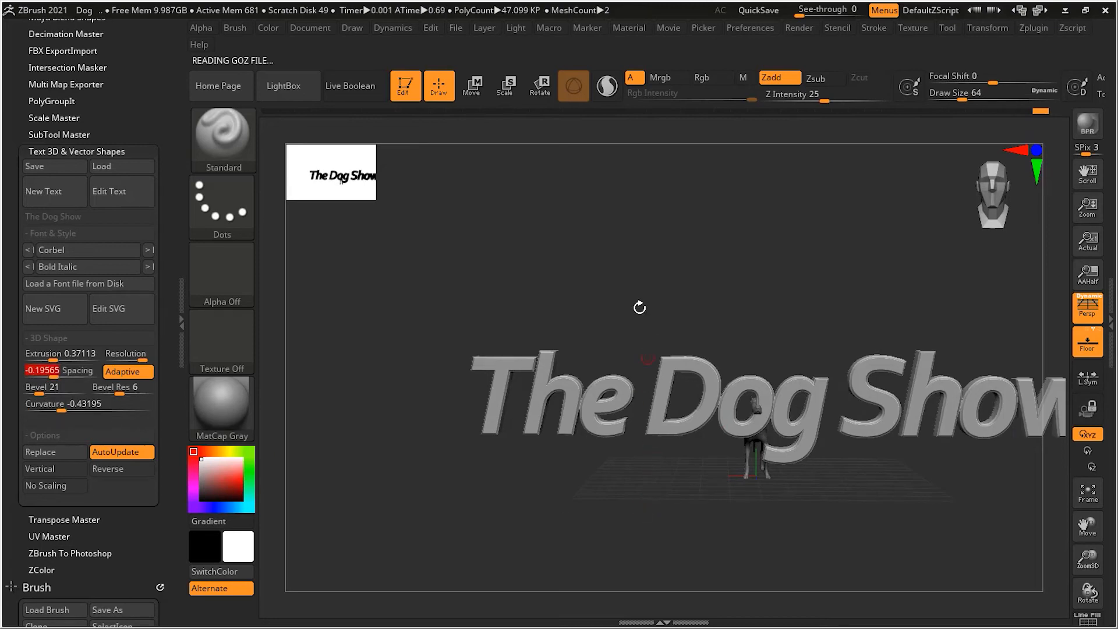
{"action": "left_click", "coordinate": [482, 94]}
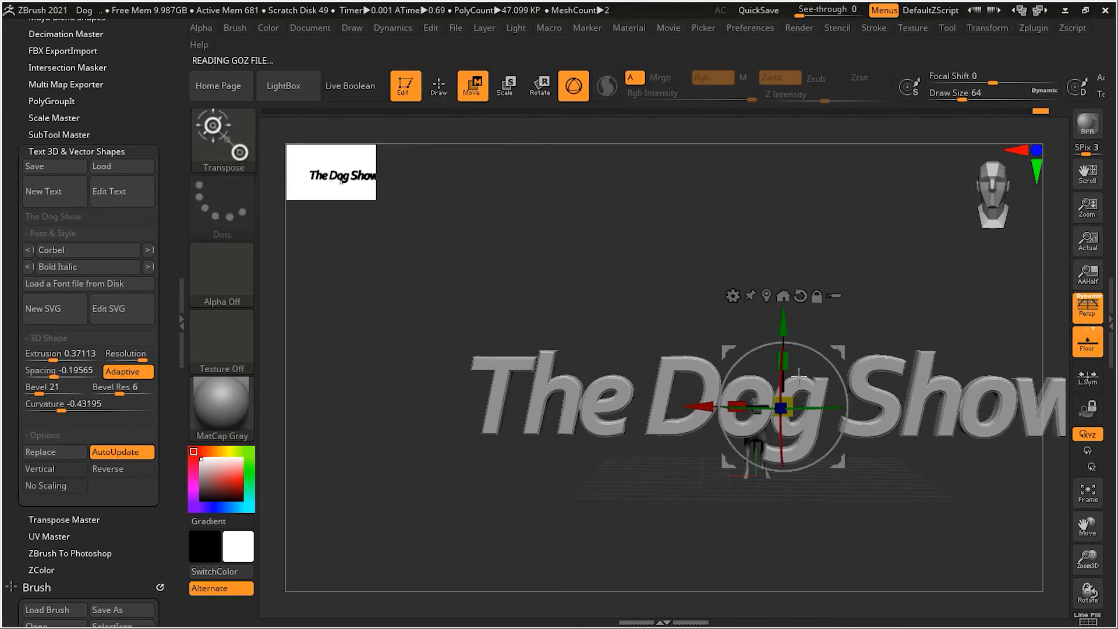
{"action": "left_click_drag", "start_coordinate": [703, 406], "coordinate": [718, 406]}
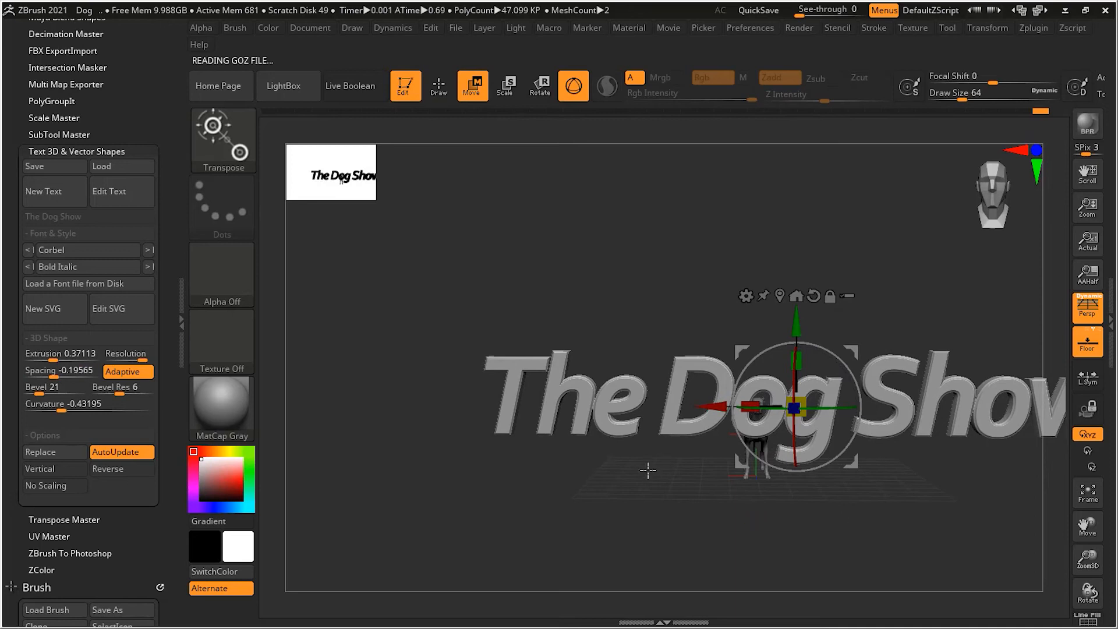
{"action": "key", "text": "q"}
{"action": "left_click_drag", "start_coordinate": [613, 481], "coordinate": [835, 462]}
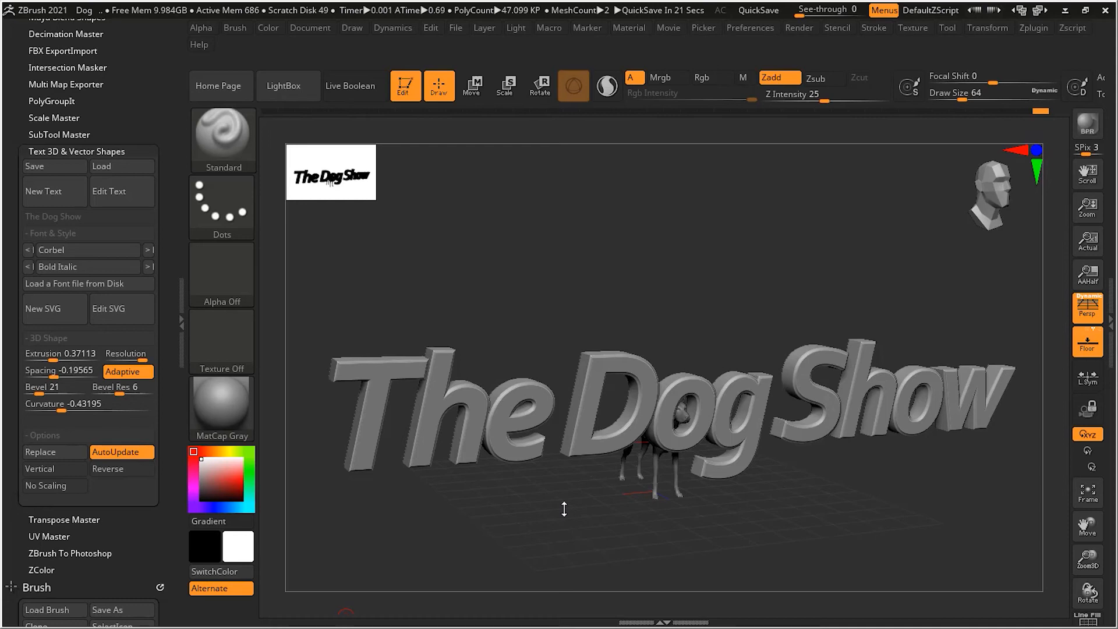
Try the Courier New and Wingdings fonts on the text and look over the resulting symbols
{"action": "left_click", "coordinate": [149, 250]}
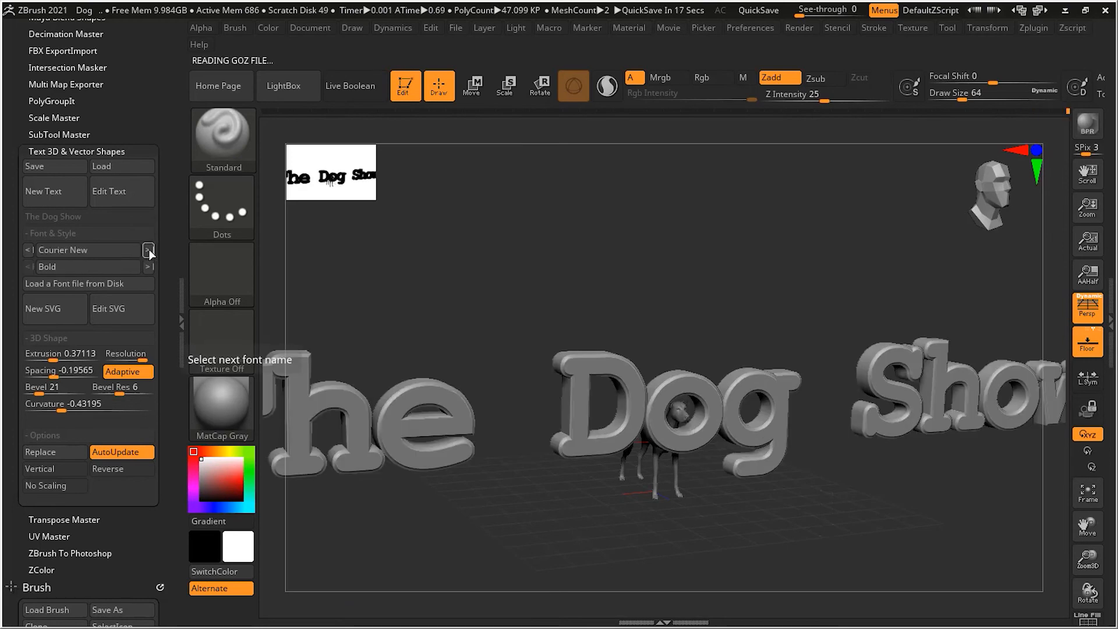
{"action": "left_click", "coordinate": [36, 249]}
{"action": "left_click_drag", "start_coordinate": [159, 189], "coordinate": [152, 345]}
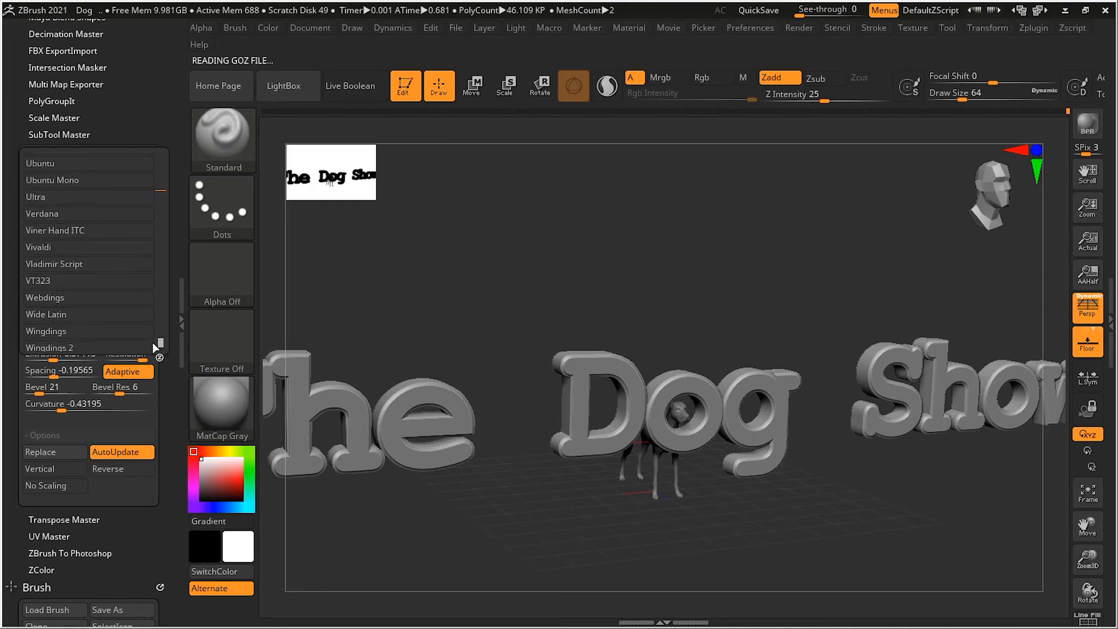
{"action": "left_click", "coordinate": [90, 329]}
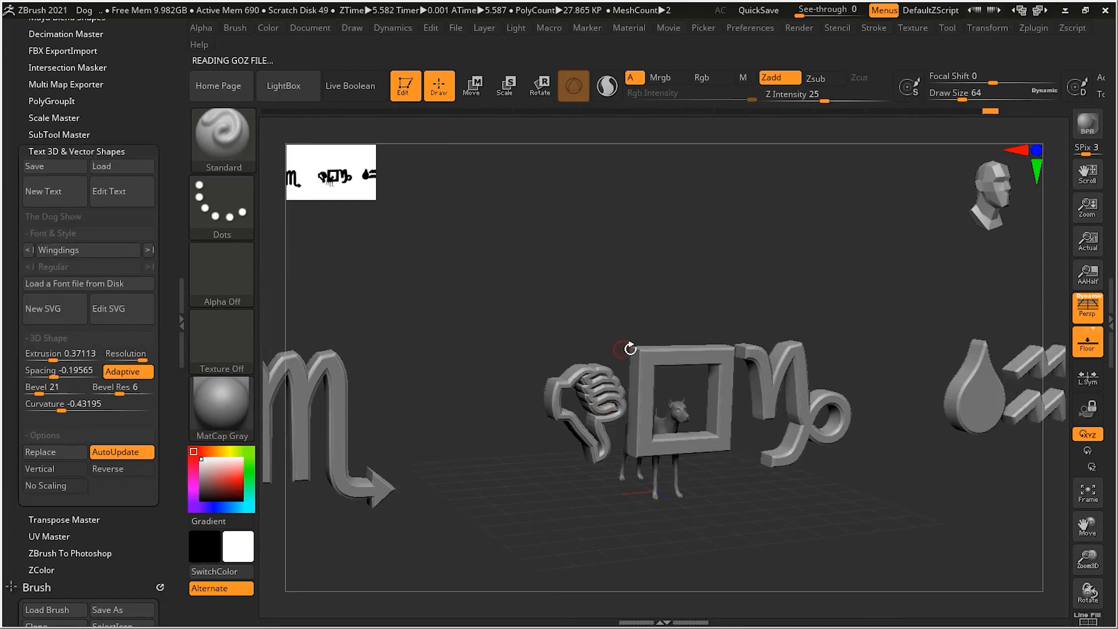
{"action": "left_click_drag", "start_coordinate": [815, 333], "coordinate": [687, 352], "text": "alt"}
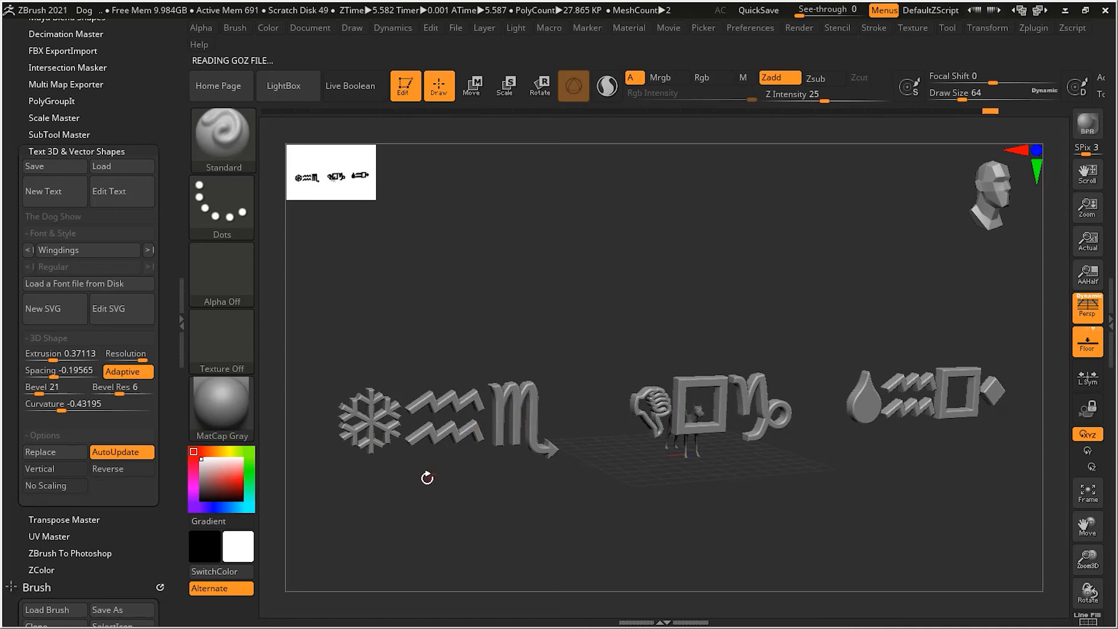
{"action": "left_click_drag", "start_coordinate": [437, 474], "coordinate": [485, 473], "text": "alt"}
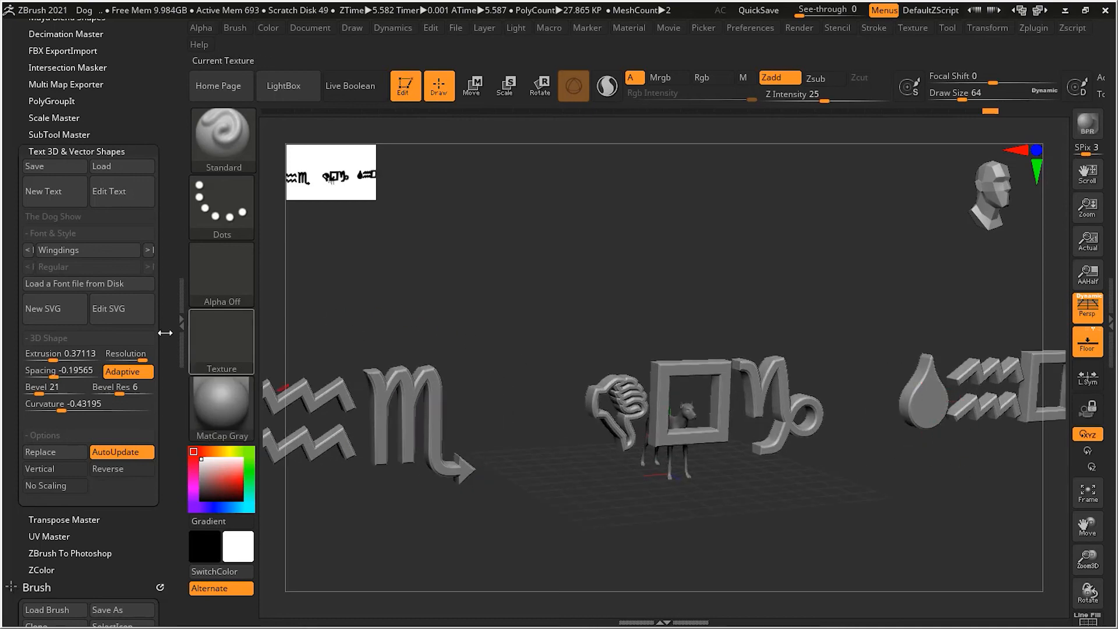
Step back to the Wide Latin font and forward to Wingdings 3, and view the arrow shapes up close
{"action": "left_click", "coordinate": [29, 250]}
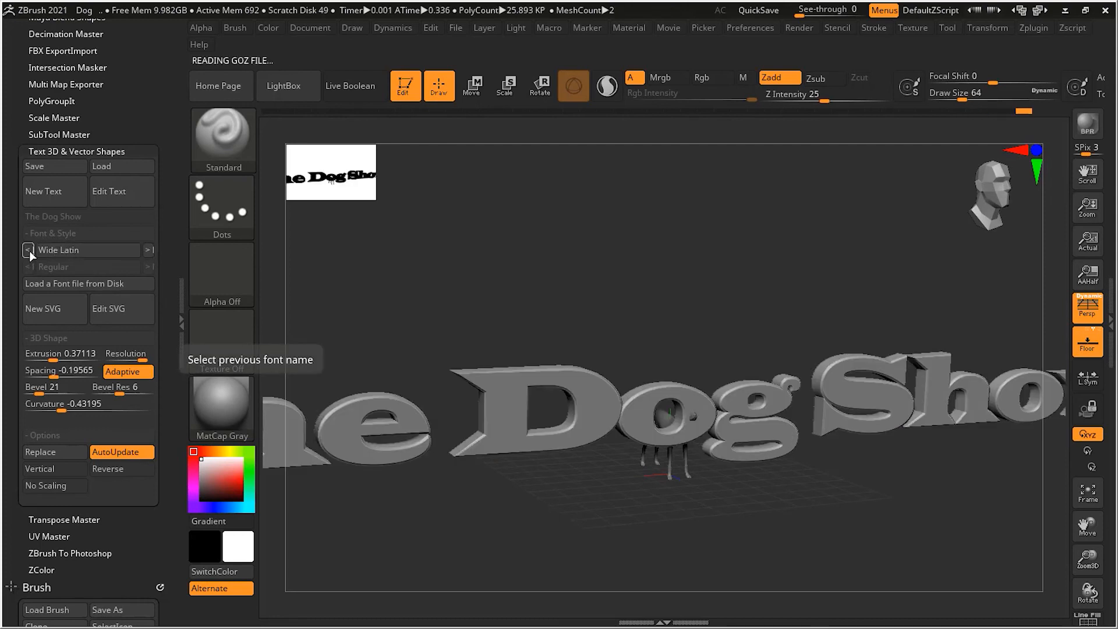
{"action": "left_click", "coordinate": [149, 249]}
{"action": "left_click", "coordinate": [149, 249]}
{"action": "left_click", "coordinate": [149, 250]}
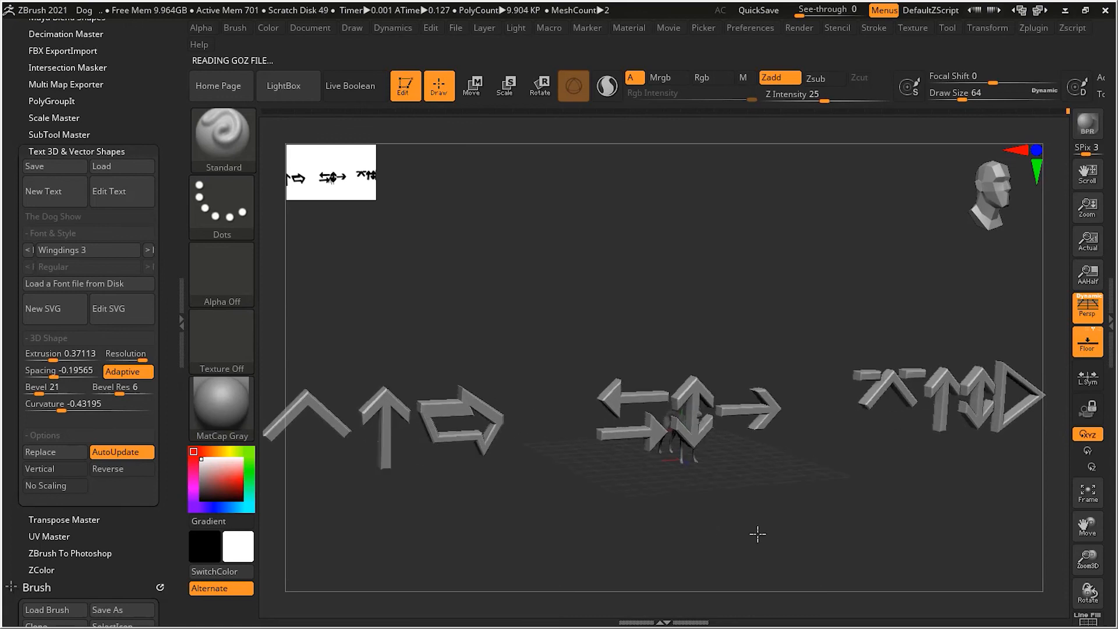
{"action": "left_click_drag", "start_coordinate": [769, 530], "coordinate": [762, 489]}
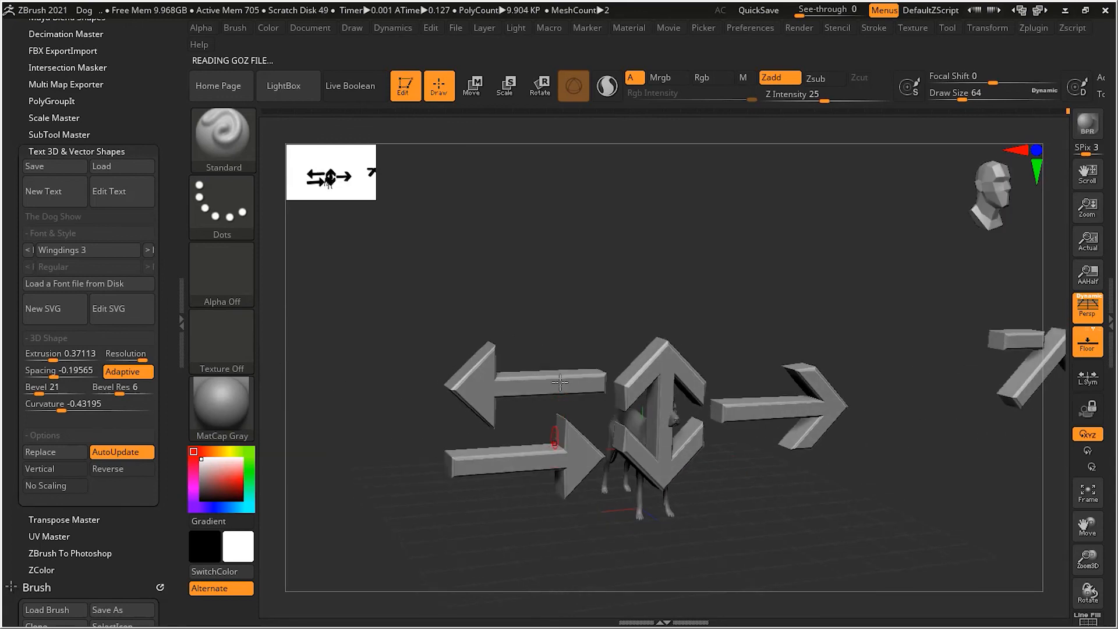